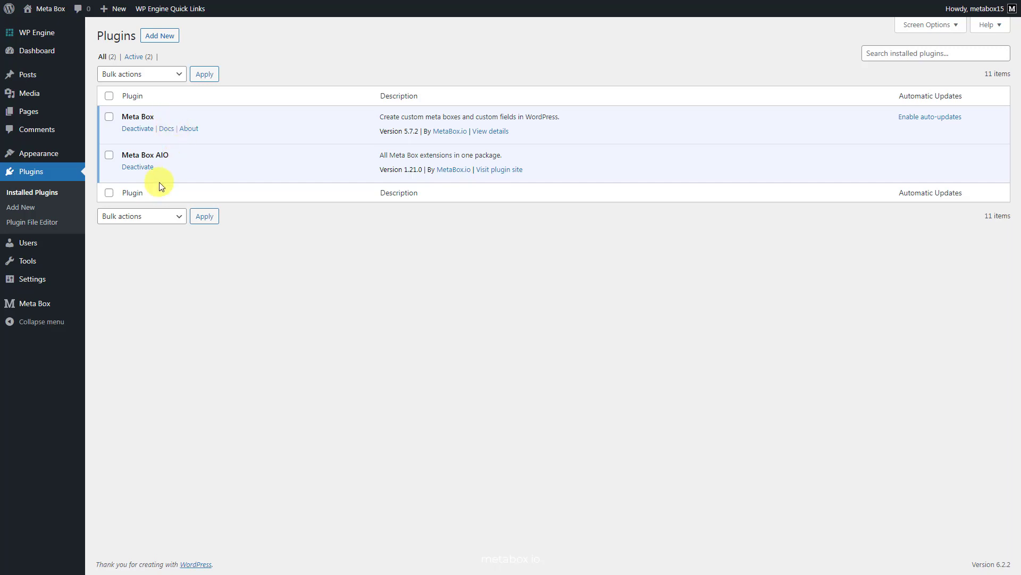
Review the Meta Box Extensions list to confirm MB User Profile and MB Frontend Submission are enabled
{"action": "mouse_move", "coordinate": [46, 304]}
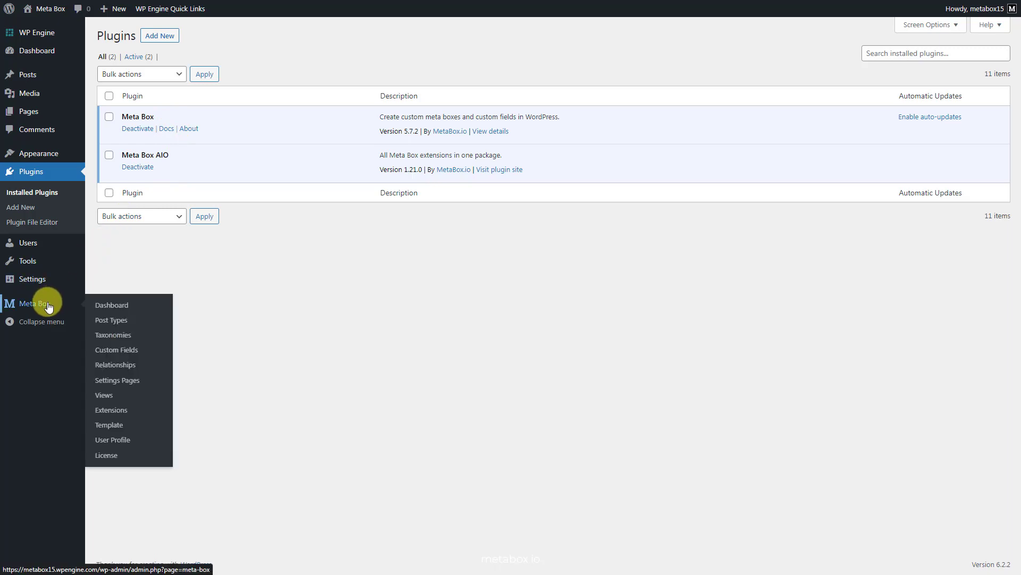
{"action": "left_click", "coordinate": [131, 408]}
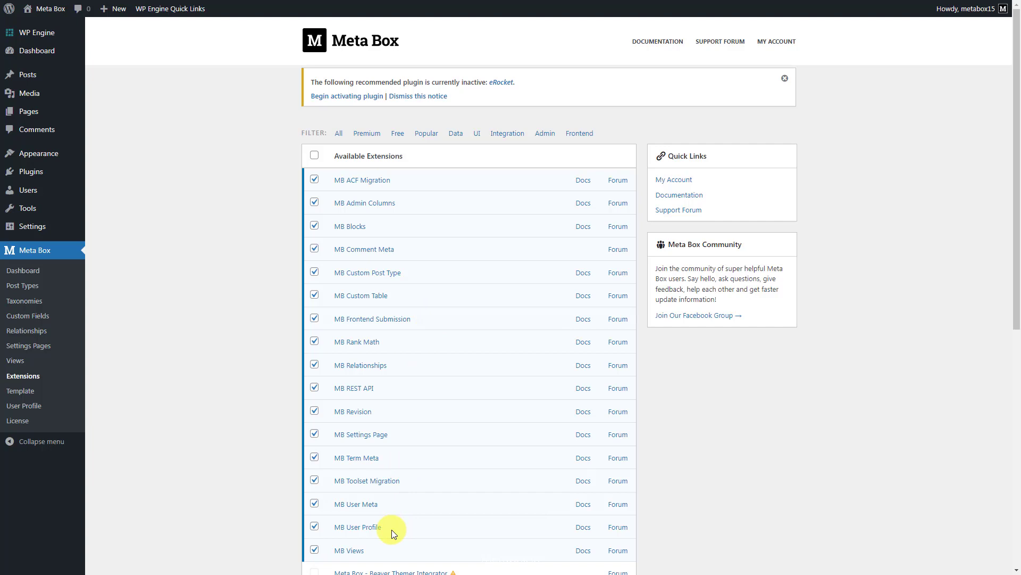
{"action": "scroll", "coordinate": [391, 529], "scroll_direction": "down", "scroll_amount": 1}
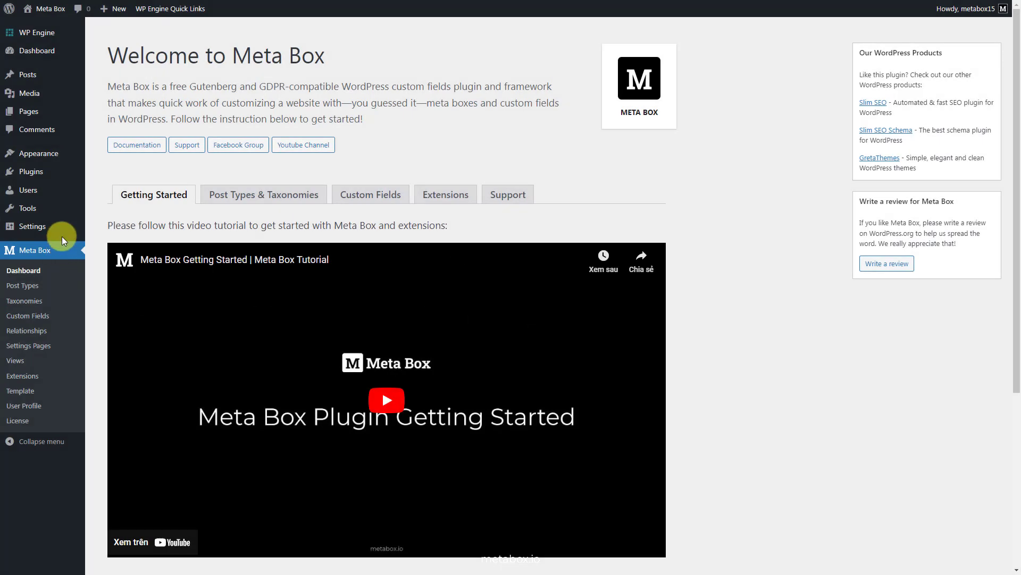
Enable 'Anyone can register', keep Subscriber as the new user default role, and save
{"action": "mouse_move", "coordinate": [57, 224]}
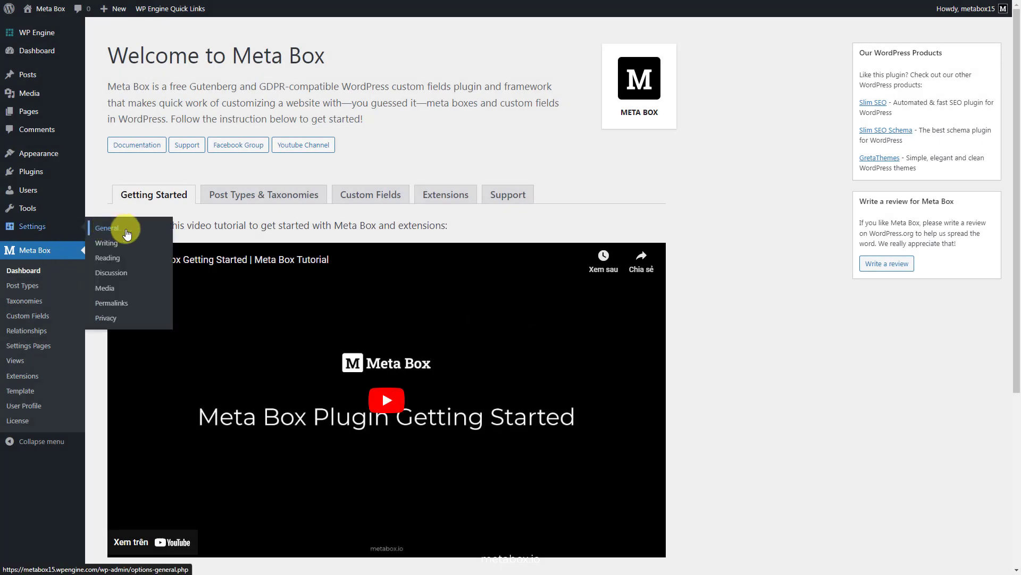
{"action": "left_click", "coordinate": [126, 224]}
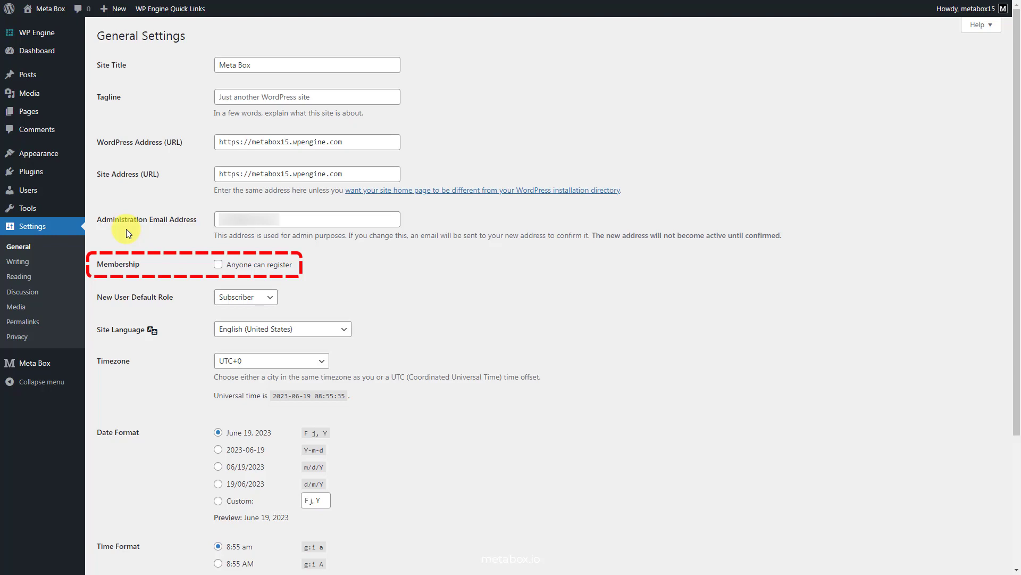
{"action": "left_click", "coordinate": [219, 265]}
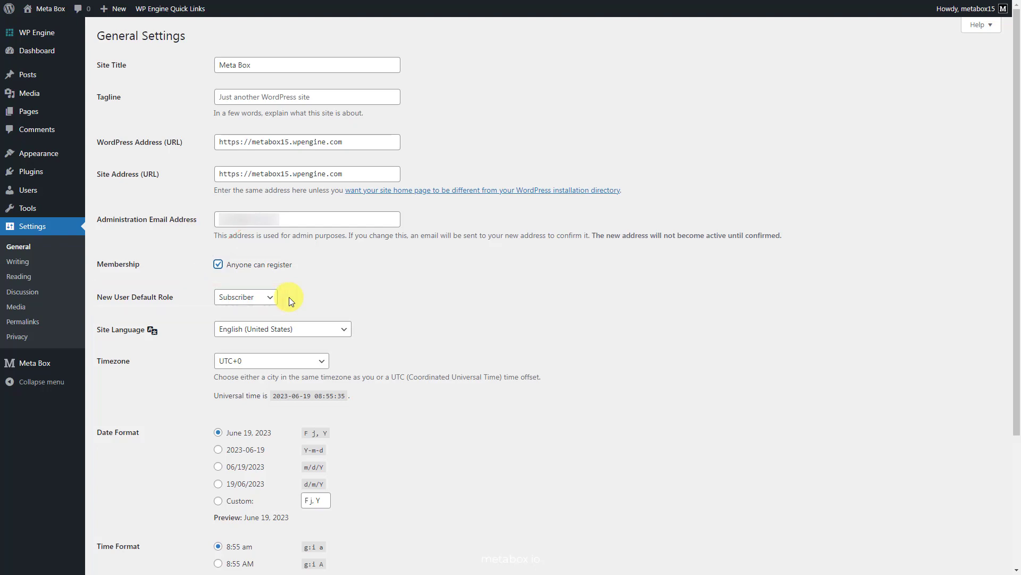
{"action": "left_click", "coordinate": [269, 300]}
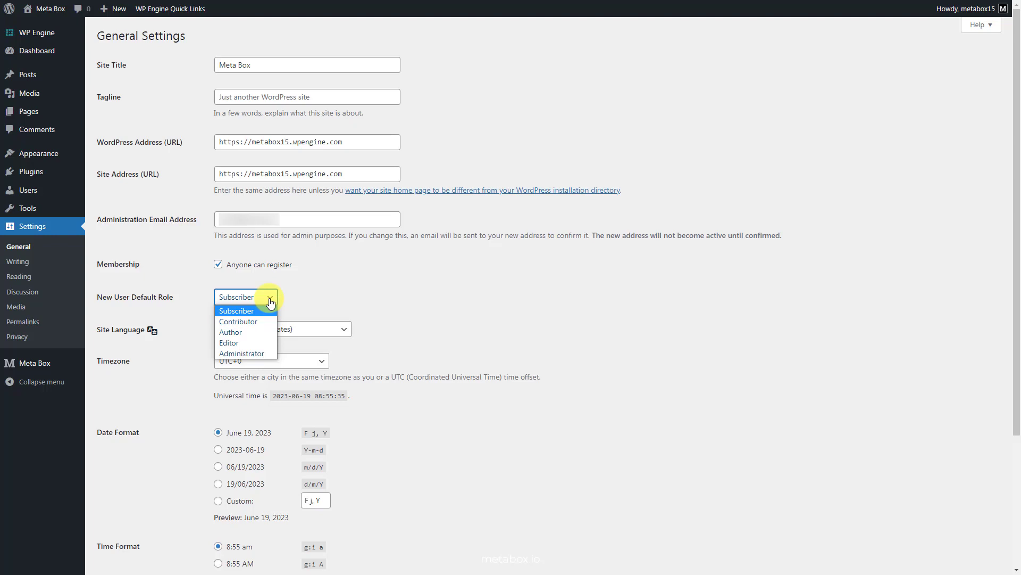
{"action": "left_click", "coordinate": [272, 301]}
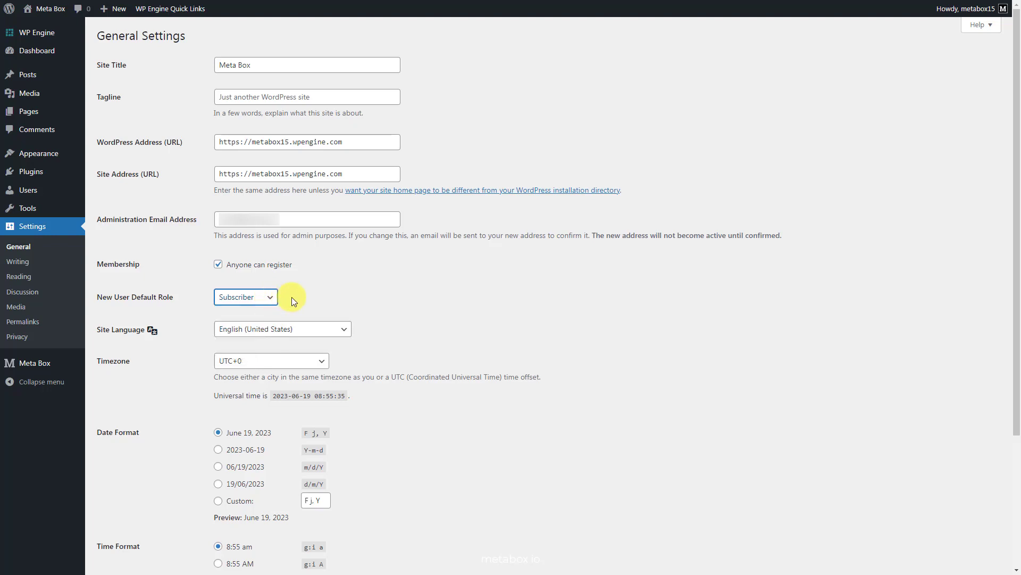
{"action": "scroll", "coordinate": [294, 297], "scroll_direction": "down", "scroll_amount": 3}
{"action": "left_click", "coordinate": [129, 520]}
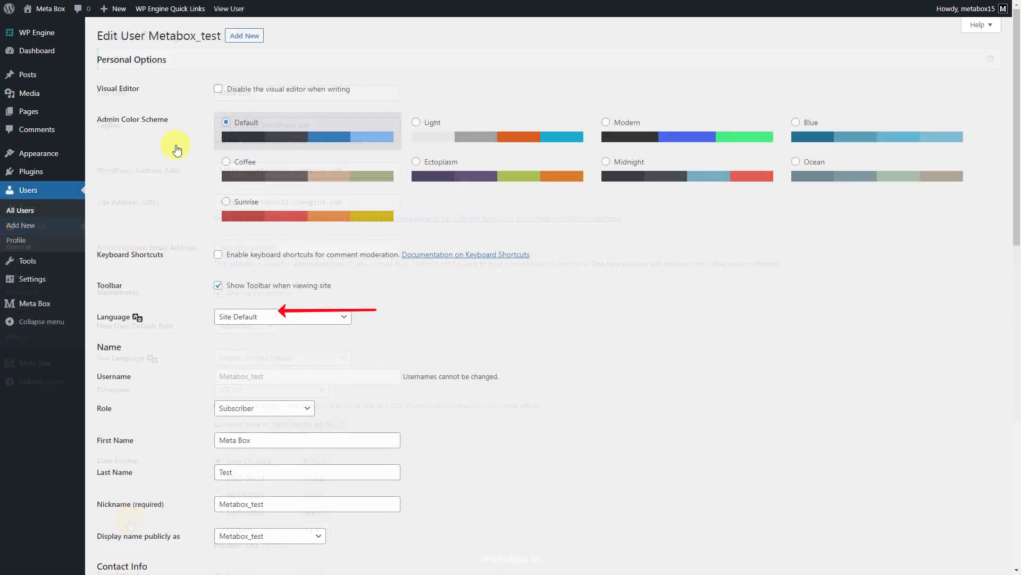
Scroll the subscriber's Edit User page to view the First Name and Last Name fields
{"action": "scroll", "coordinate": [171, 143], "scroll_direction": "down", "scroll_amount": 3}
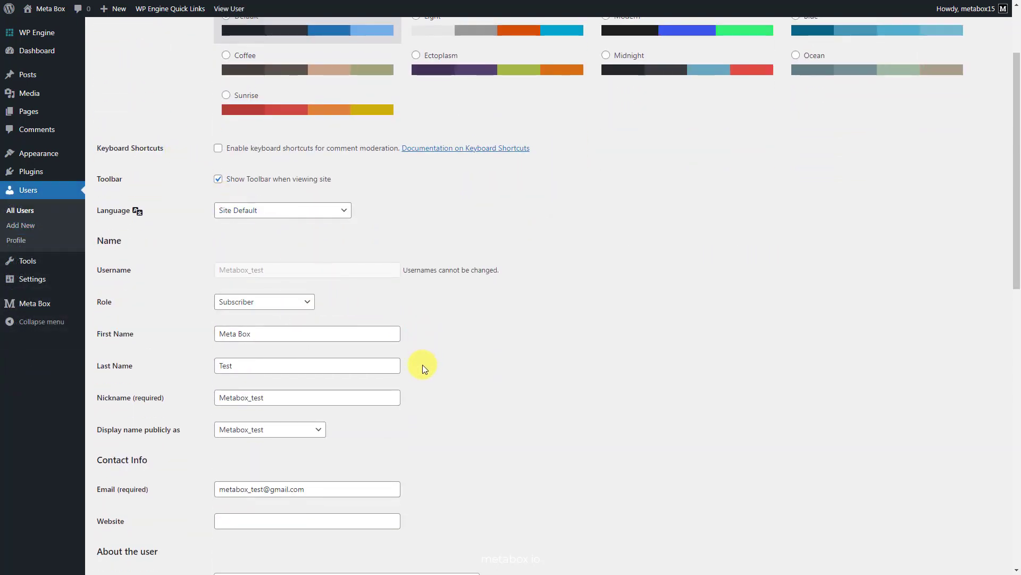
{"action": "scroll", "coordinate": [423, 365], "scroll_direction": "down", "scroll_amount": 1}
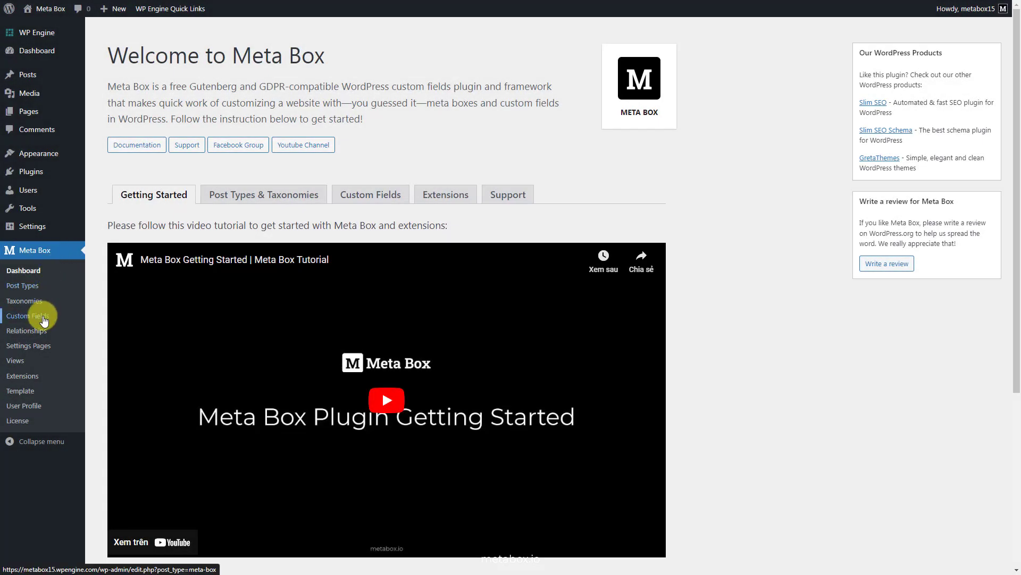
Start a new Meta Box field group titled 'User Profile'
{"action": "left_click", "coordinate": [43, 318]}
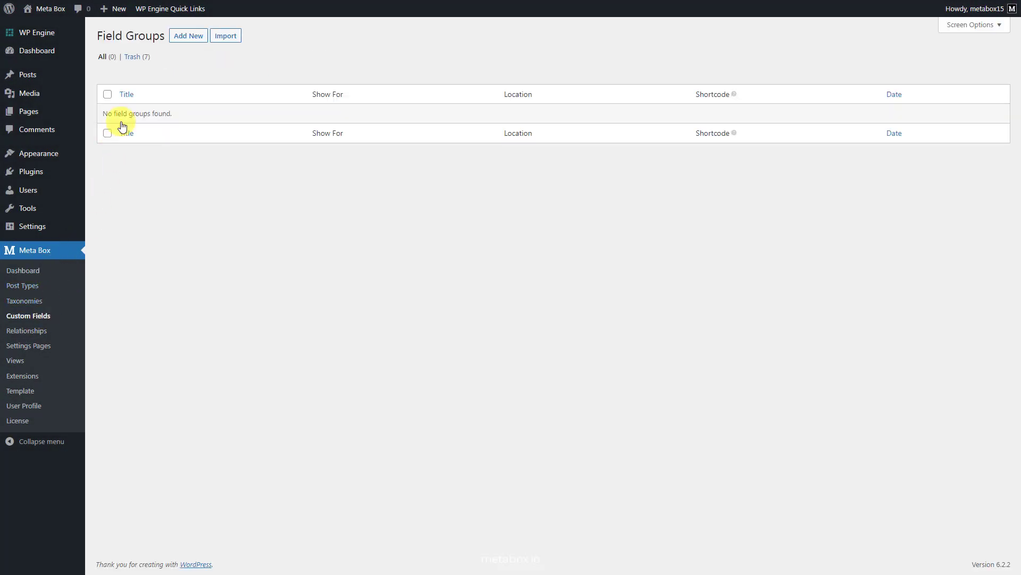
{"action": "left_click", "coordinate": [183, 37]}
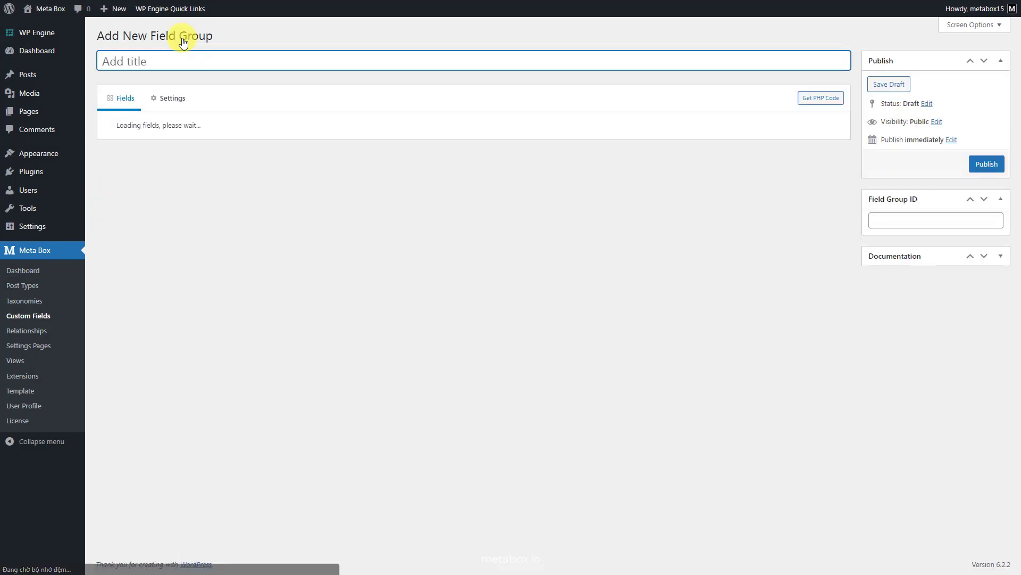
{"action": "type", "text": "User Profile"}
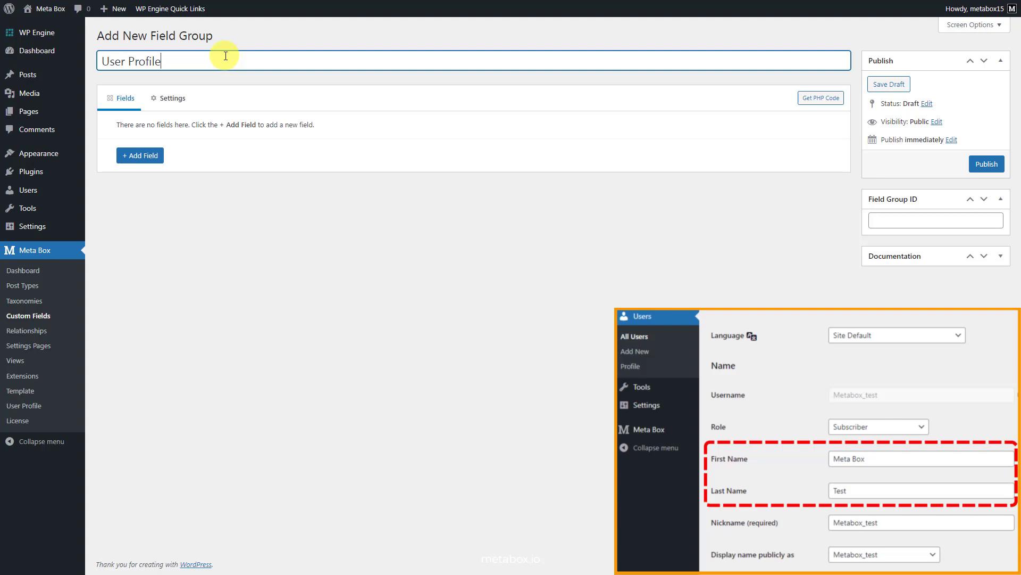
Add a Text field labelled 'First Name' to the group
{"action": "left_click", "coordinate": [143, 155]}
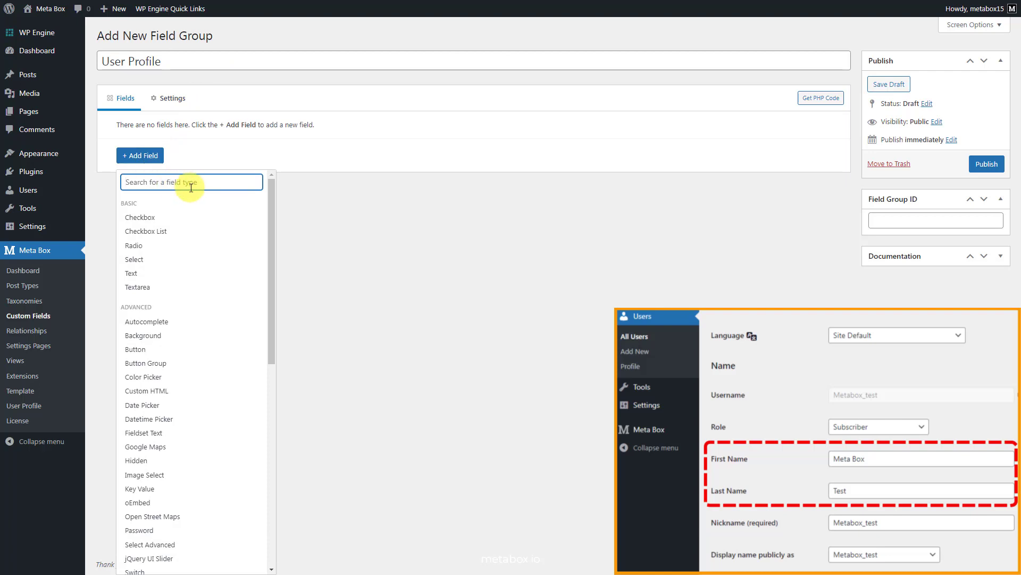
{"action": "type", "text": "te"}
{"action": "left_click", "coordinate": [187, 217]}
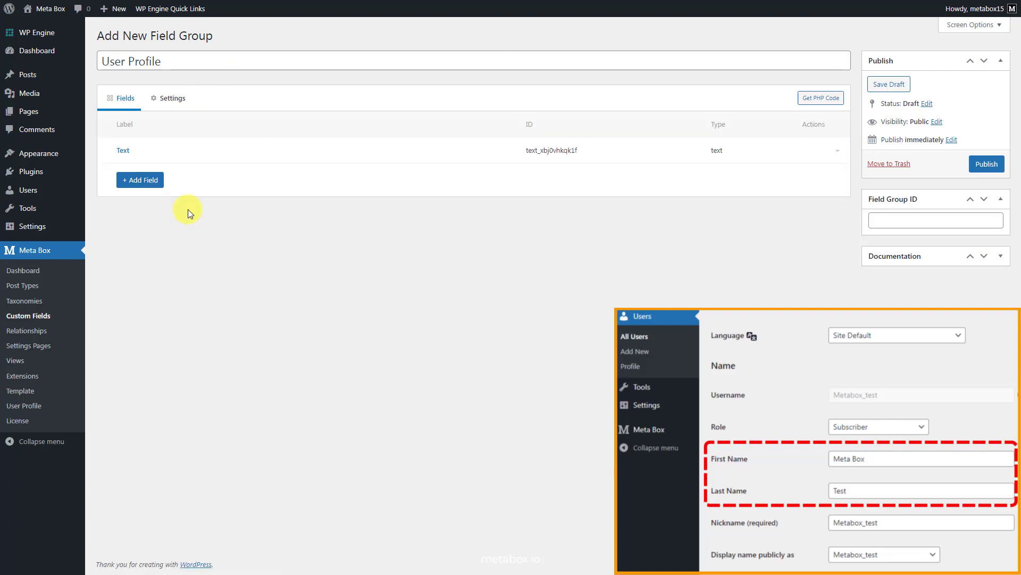
{"action": "left_click", "coordinate": [251, 155]}
{"action": "left_click", "coordinate": [298, 201]}
{"action": "key", "text": "ctrl+a"}
{"action": "type", "text": "First"}
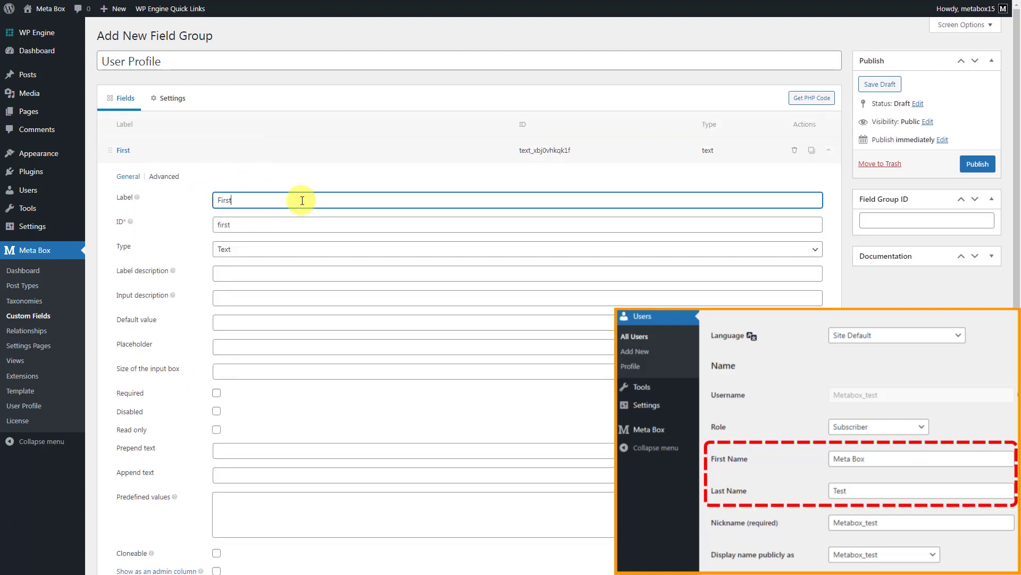
{"action": "type", "text": " Name"}
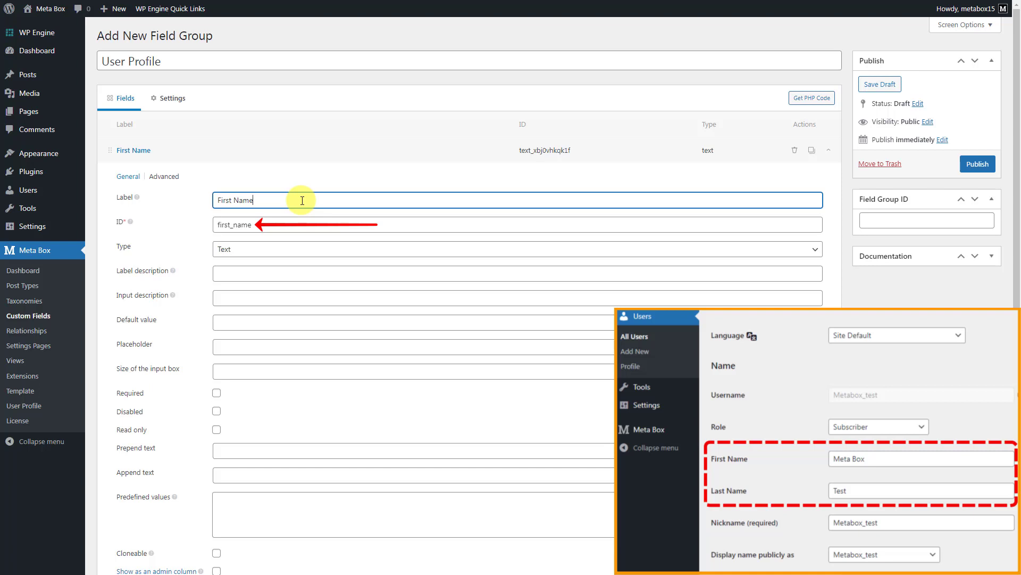
{"action": "left_click", "coordinate": [304, 155]}
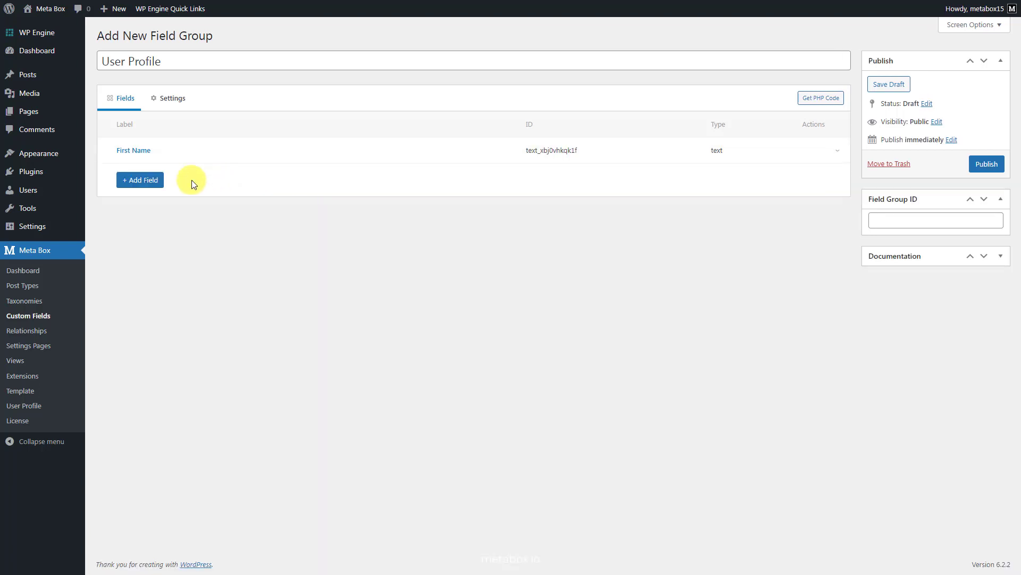
Add a second Text field labelled 'Last Name'
{"action": "left_click", "coordinate": [153, 180]}
{"action": "type", "text": "te"}
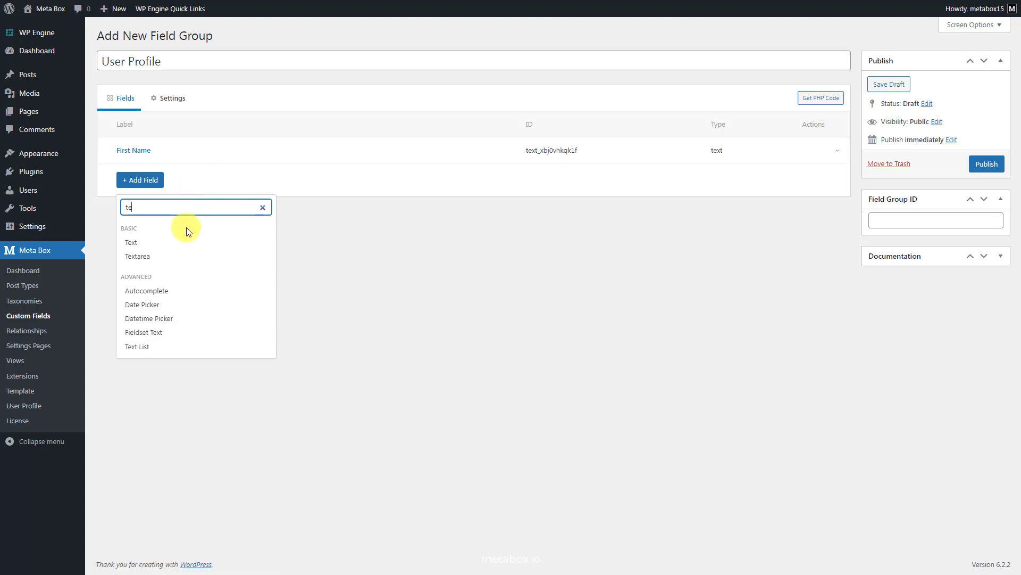
{"action": "left_click", "coordinate": [181, 241]}
{"action": "left_click", "coordinate": [270, 184]}
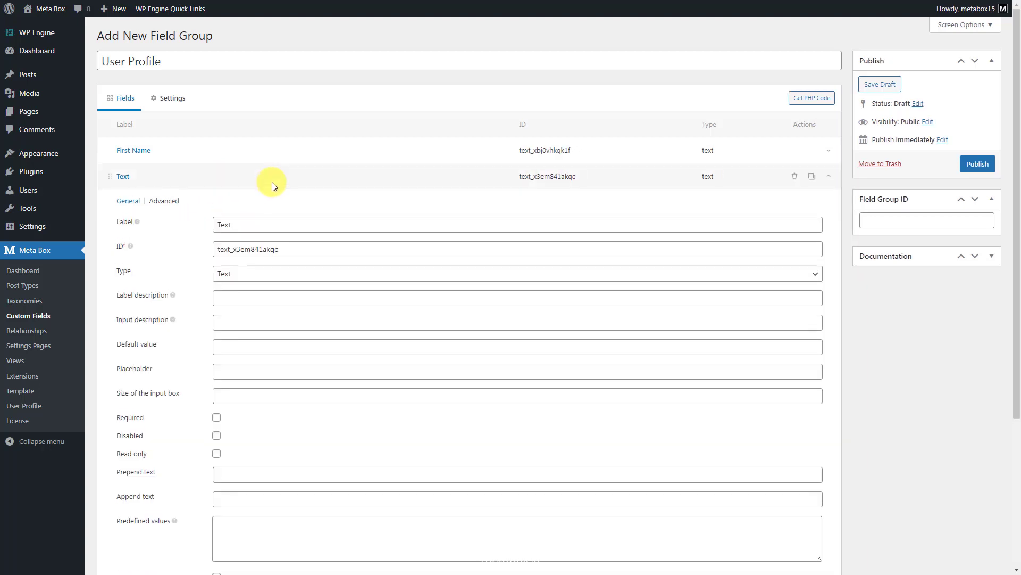
{"action": "double_click", "coordinate": [281, 223]}
{"action": "type", "text": "Last Name"}
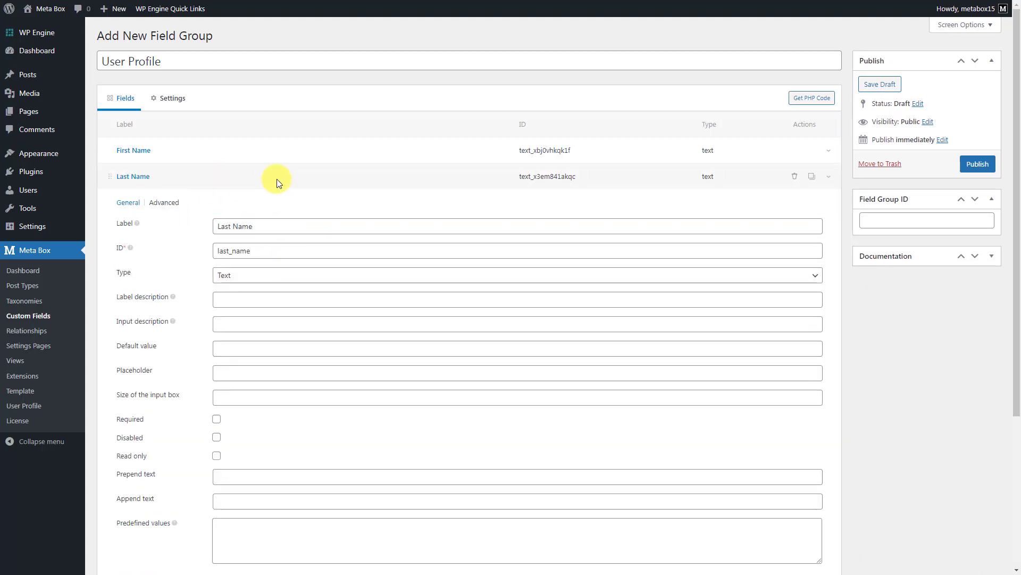
{"action": "left_click", "coordinate": [276, 179]}
Add a Textarea field labelled 'Biography' below Last Name
{"action": "left_click", "coordinate": [143, 206]}
{"action": "type", "text": "te"}
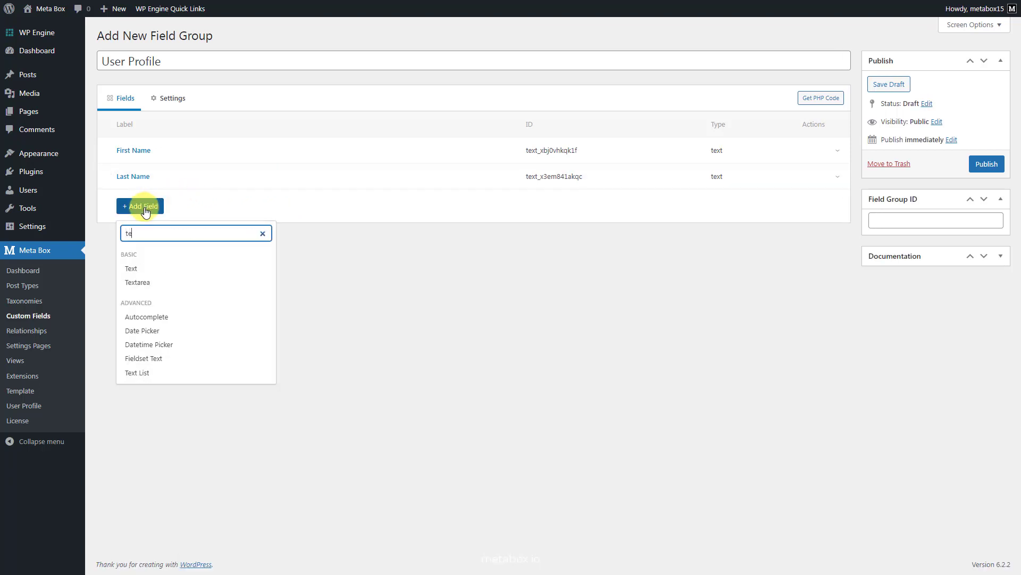
{"action": "left_click", "coordinate": [176, 283]}
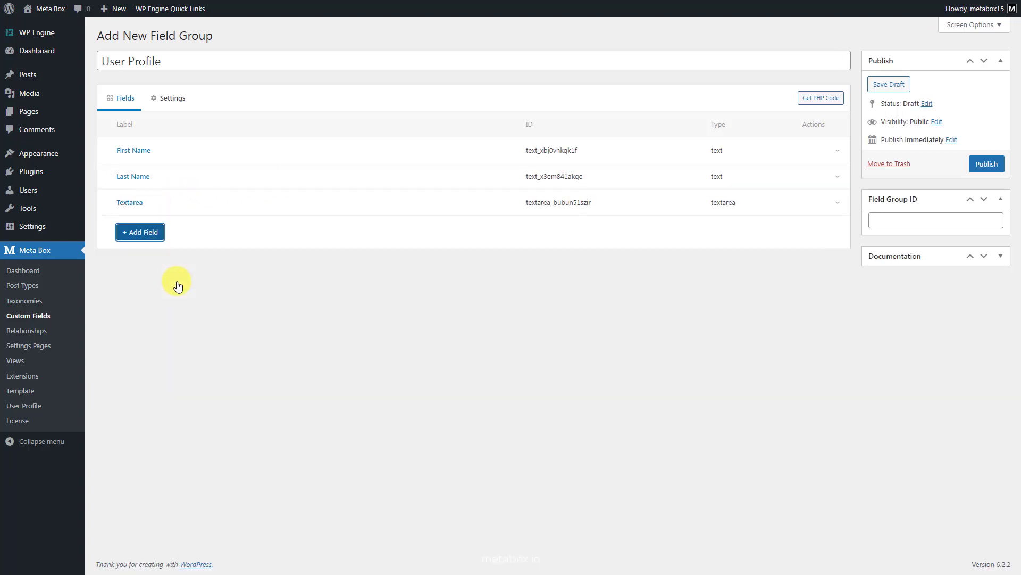
{"action": "left_click", "coordinate": [288, 206]}
{"action": "left_click", "coordinate": [299, 253]}
{"action": "double_click", "coordinate": [299, 253]}
{"action": "type", "text": "Biogr"}
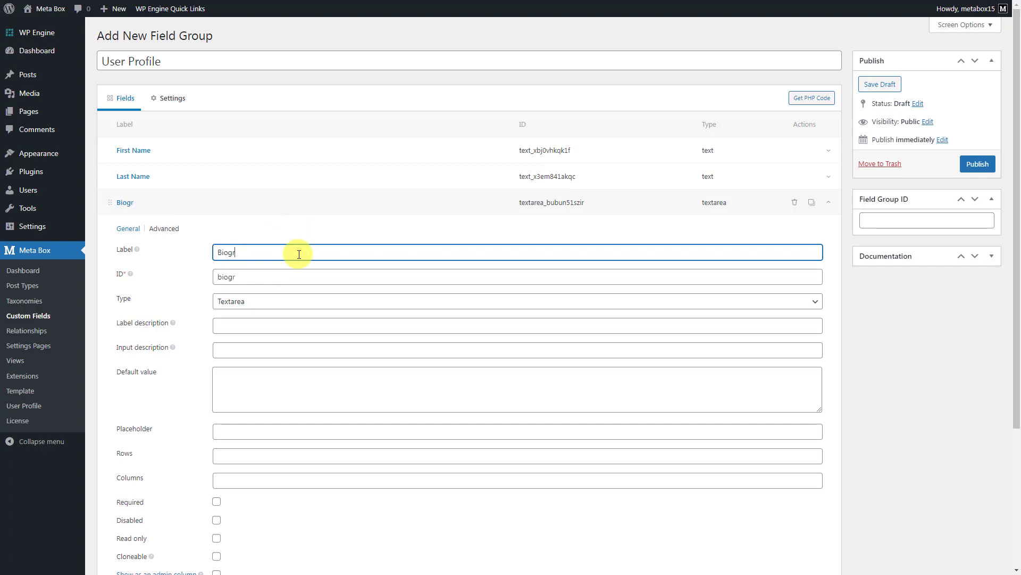
{"action": "type", "text": "aphy"}
{"action": "left_click", "coordinate": [299, 202]}
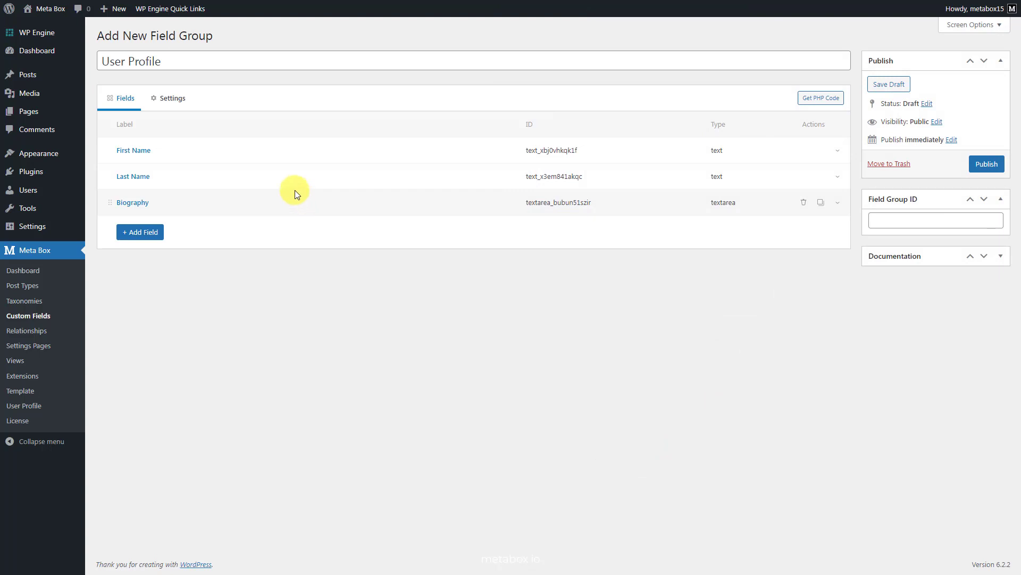
{"action": "left_click", "coordinate": [174, 100]}
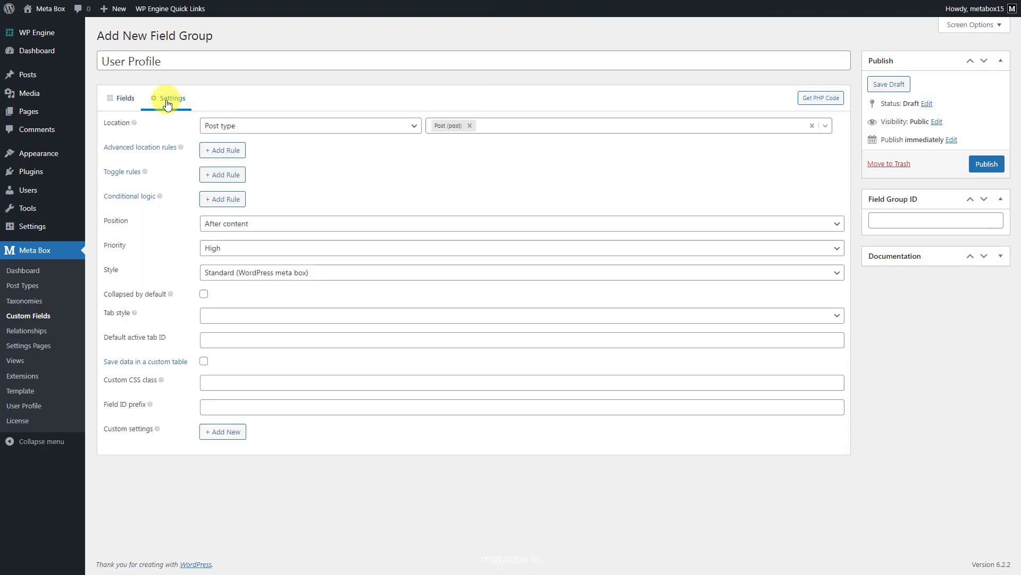
Set the group's Location to User, publish it, and select the user-profile group ID to copy
{"action": "left_click", "coordinate": [280, 133]}
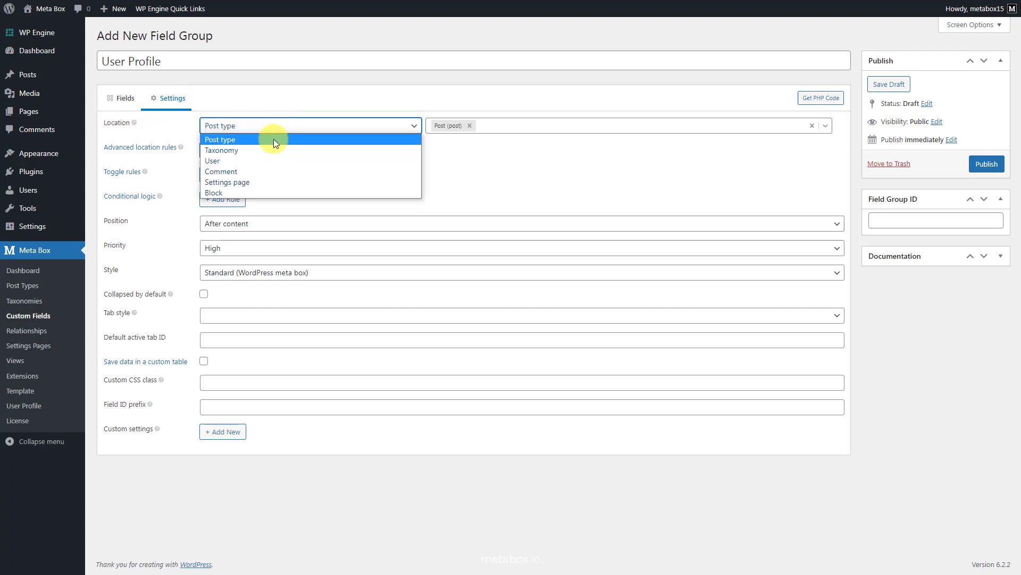
{"action": "left_click", "coordinate": [263, 161]}
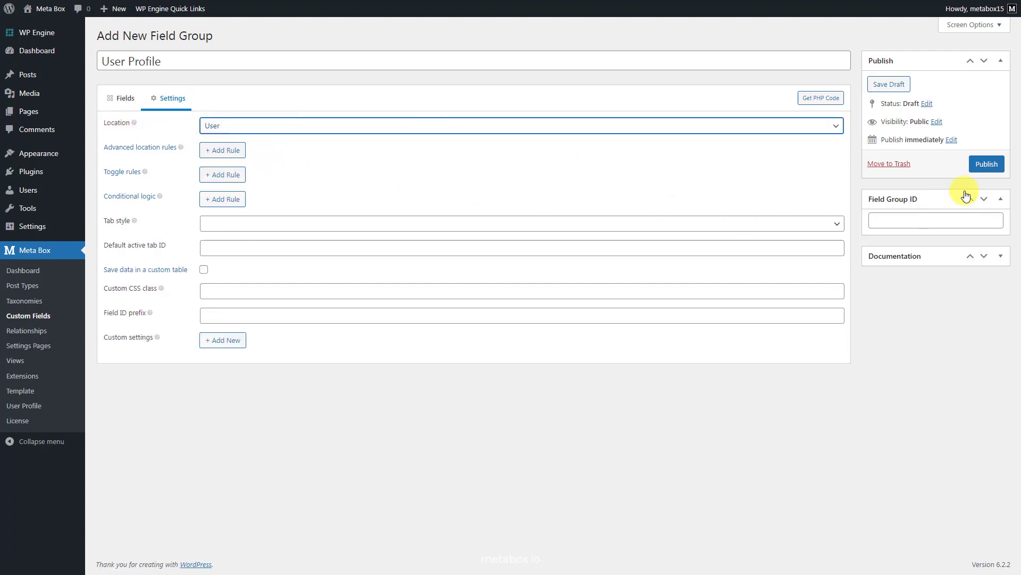
{"action": "left_click", "coordinate": [987, 164]}
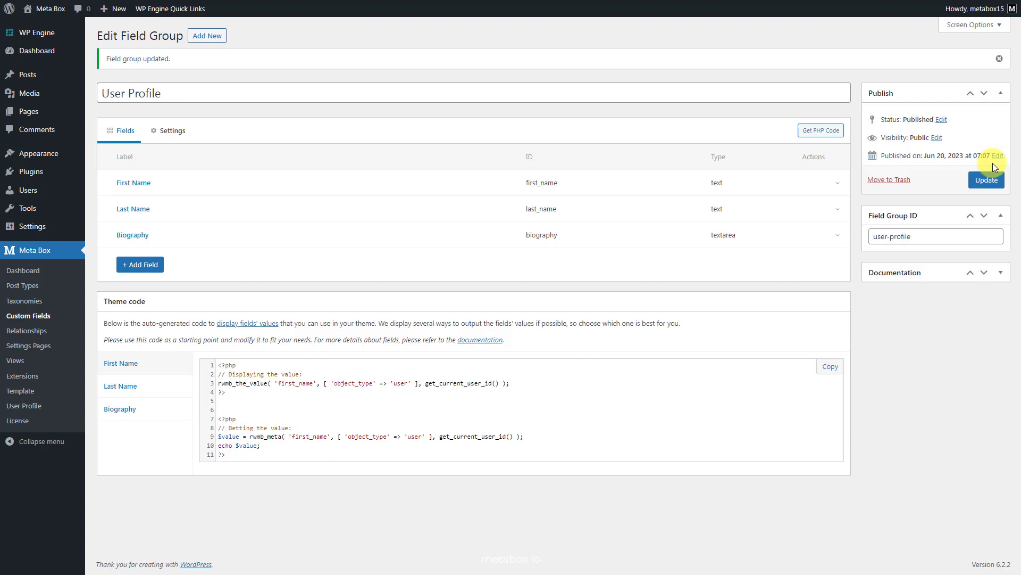
{"action": "triple_click", "coordinate": [965, 232]}
{"action": "key", "text": "ctrl+c"}
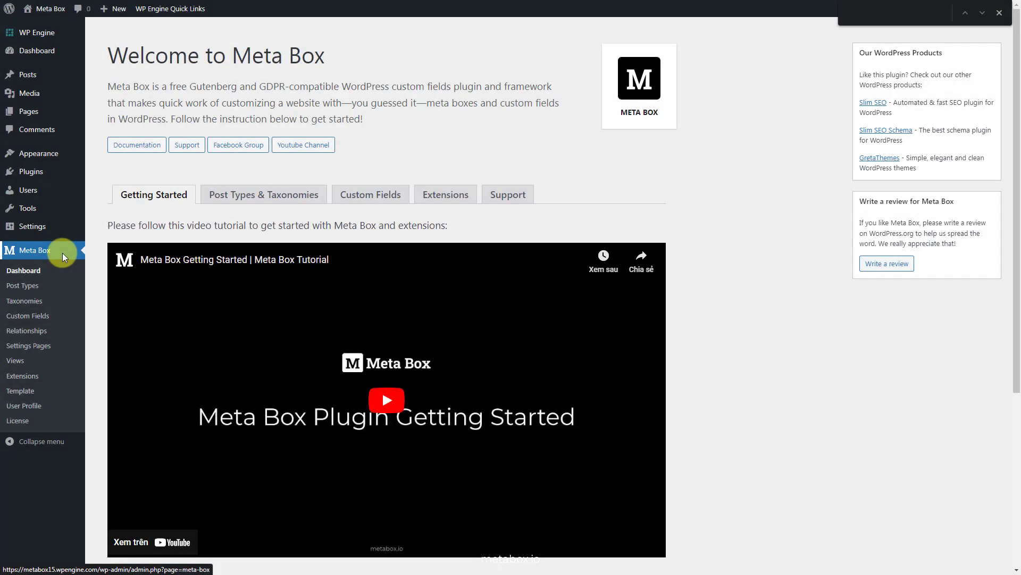
Create a new page titled 'Register' and insert a Registration Form block
{"action": "mouse_move", "coordinate": [54, 111]}
{"action": "left_click", "coordinate": [109, 129]}
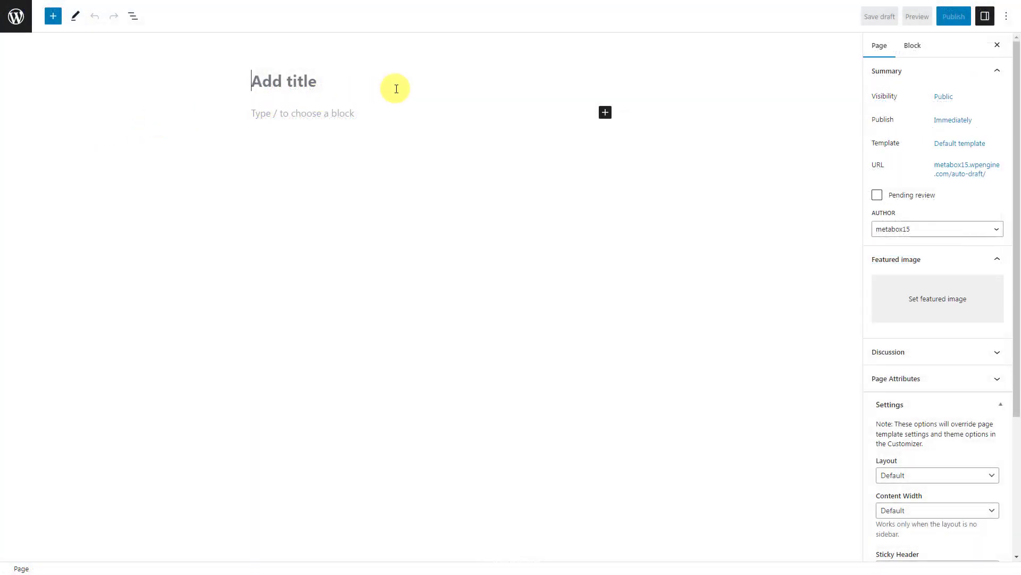
{"action": "type", "text": "Register"}
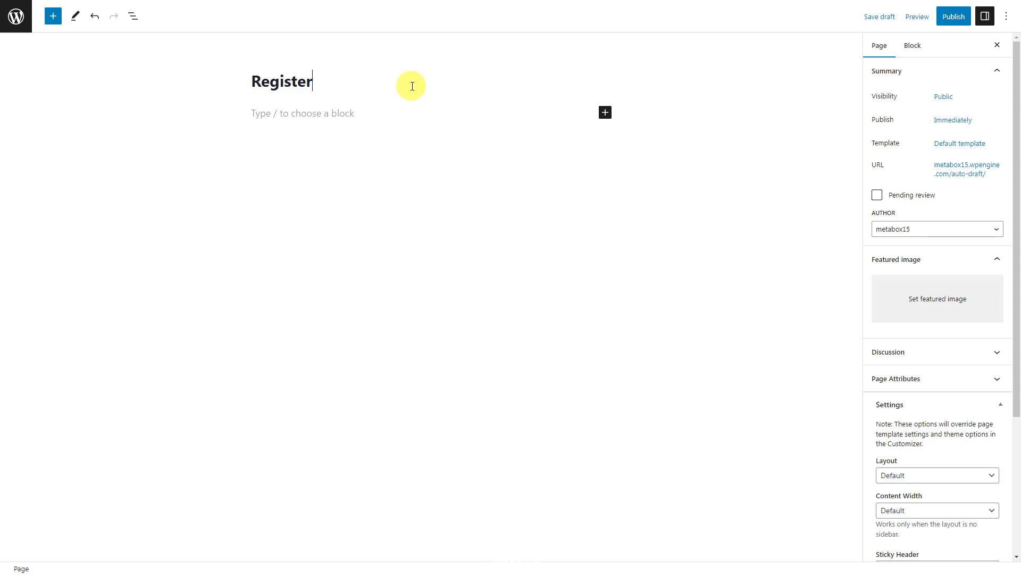
{"action": "left_click", "coordinate": [606, 112]}
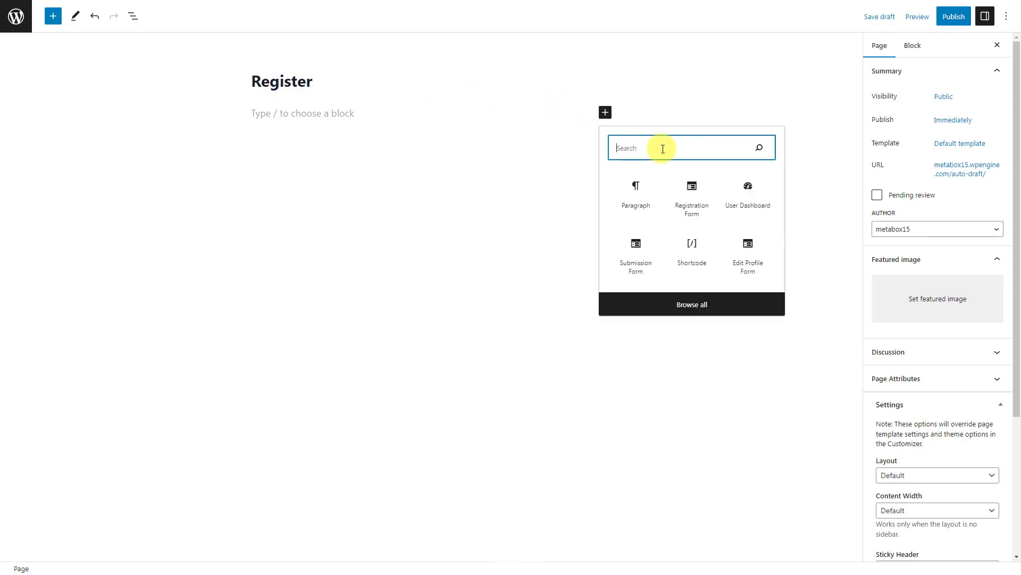
{"action": "type", "text": "reg"}
{"action": "left_click", "coordinate": [650, 192]}
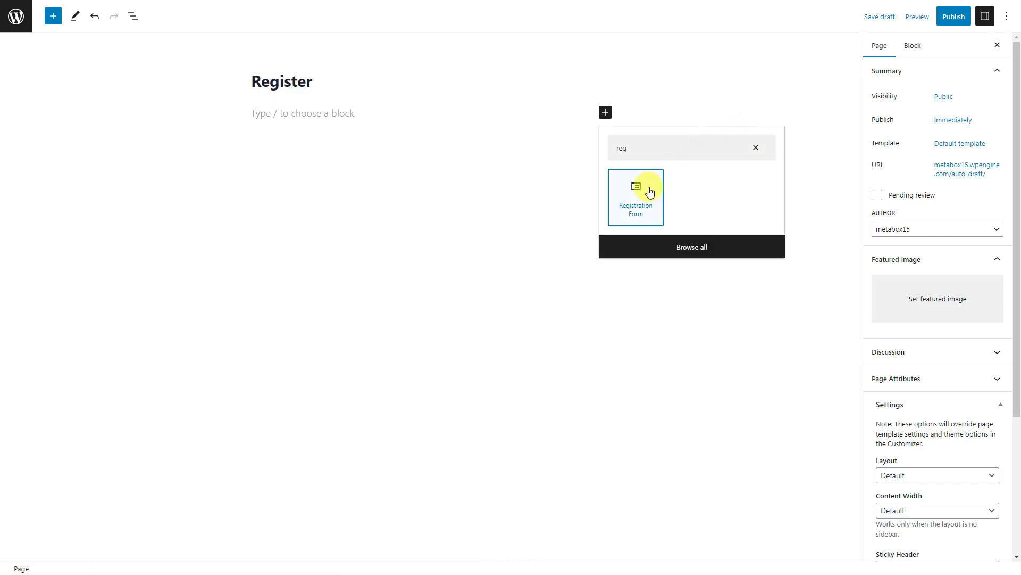
{"action": "left_click", "coordinate": [650, 192]}
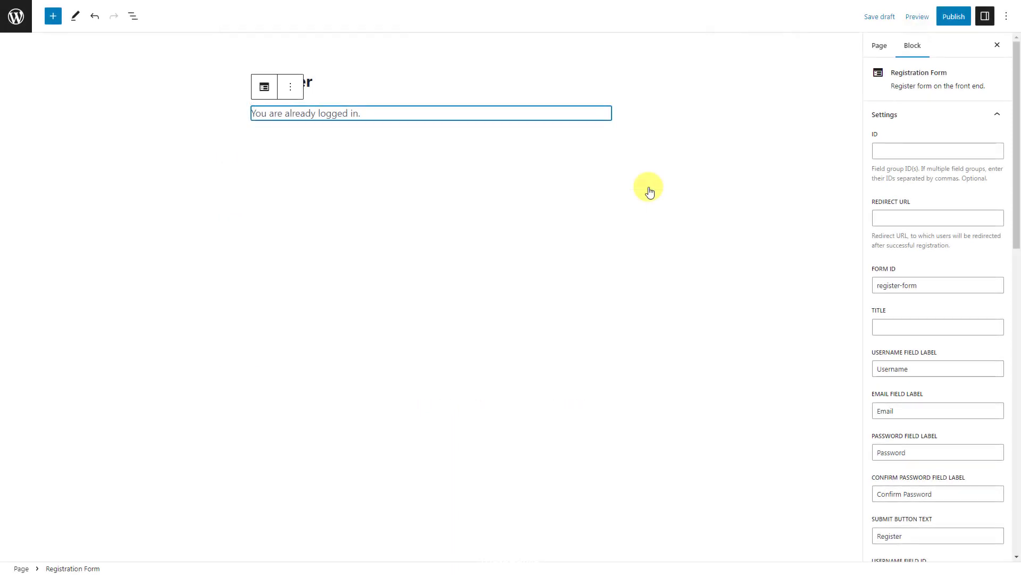
Paste user-profile into the Registration Form block's ID setting and publish the Register page
{"action": "left_click", "coordinate": [926, 151]}
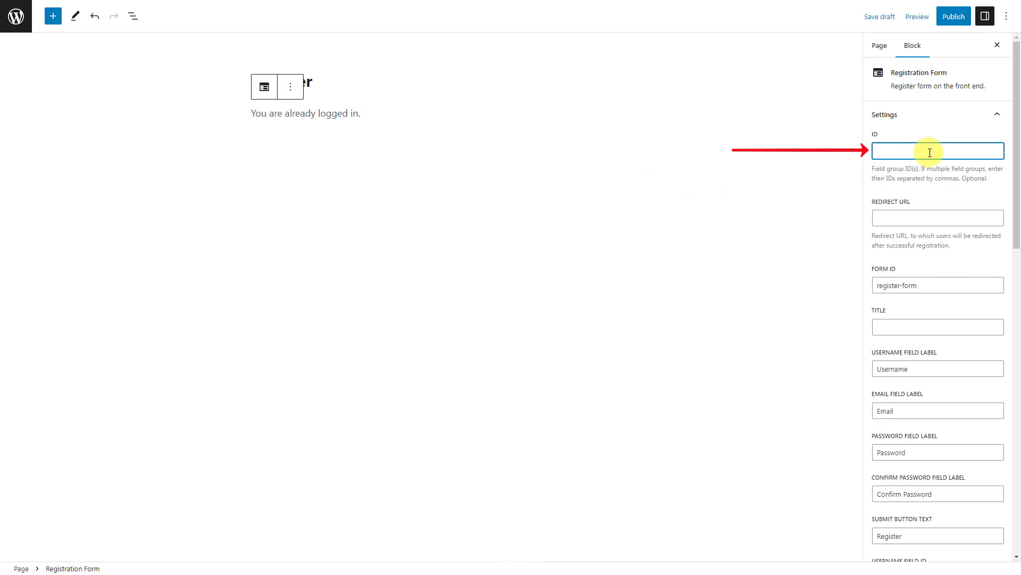
{"action": "key", "text": "ctrl+v"}
{"action": "left_click", "coordinate": [954, 18]}
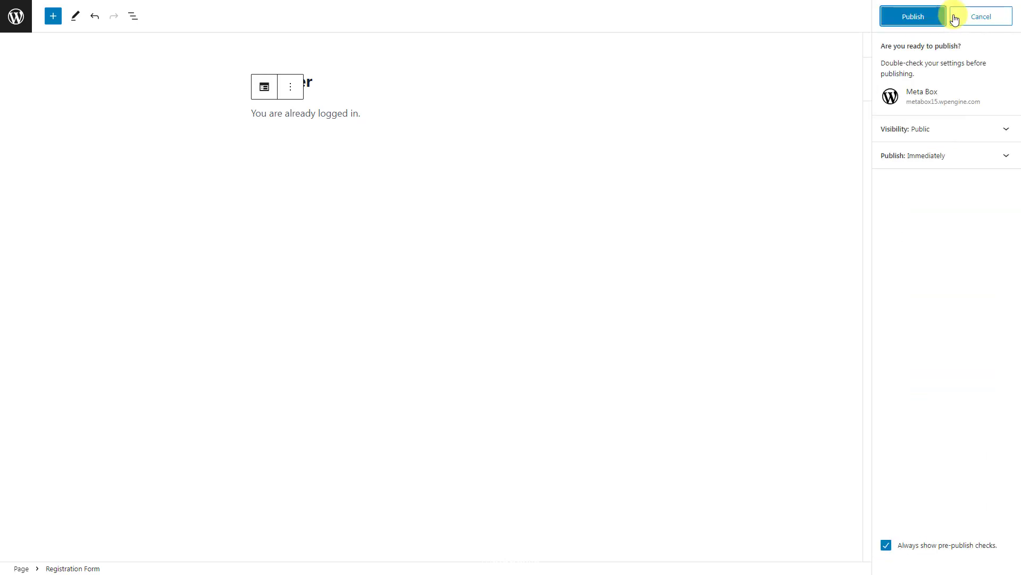
{"action": "left_click", "coordinate": [910, 21]}
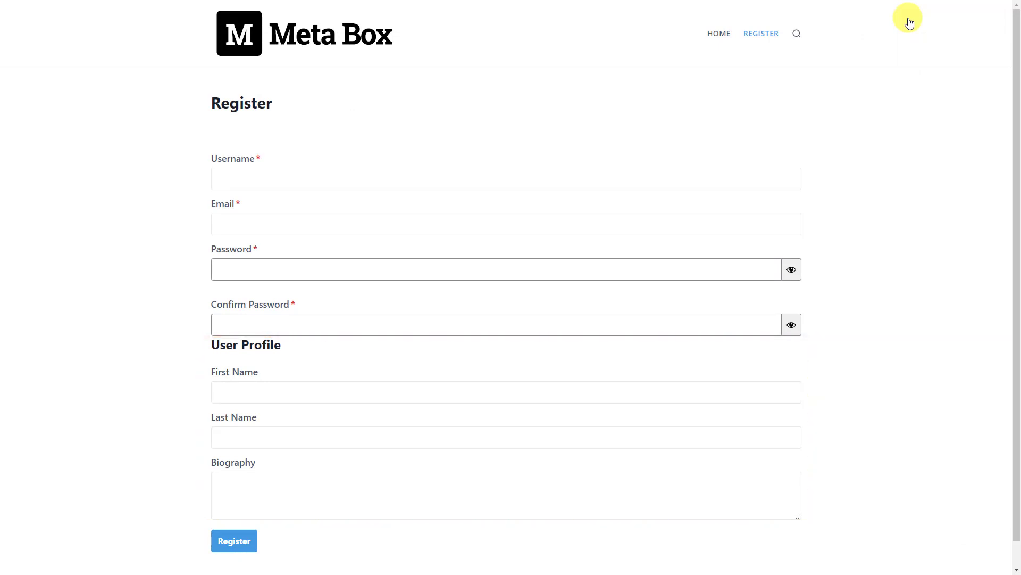
Enter the test account's username, e-mail, and the same password in both password fields
{"action": "left_click", "coordinate": [423, 180]}
{"action": "type", "text": "Metabox_"}
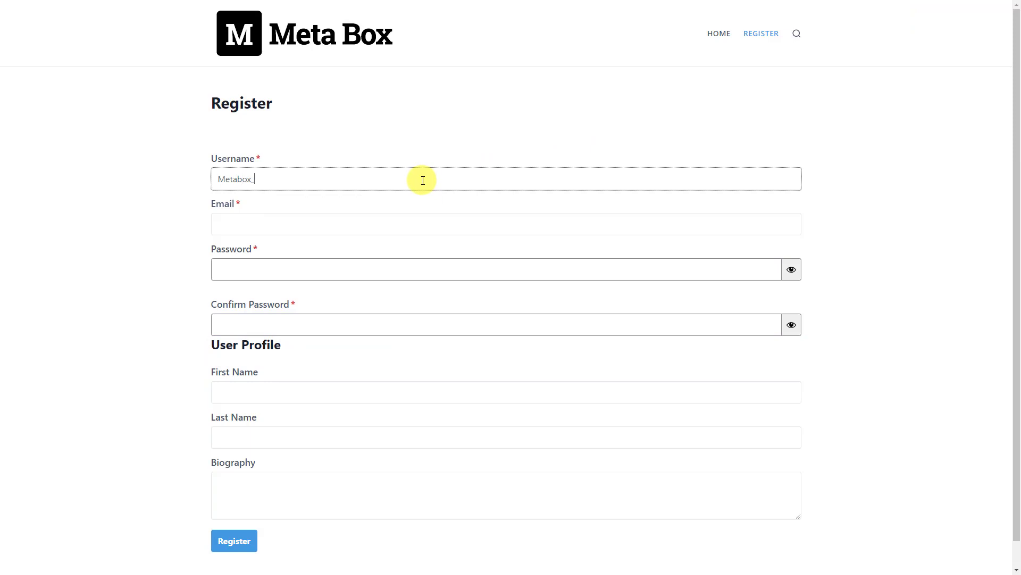
{"action": "type", "text": "test"}
{"action": "left_click", "coordinate": [361, 229]}
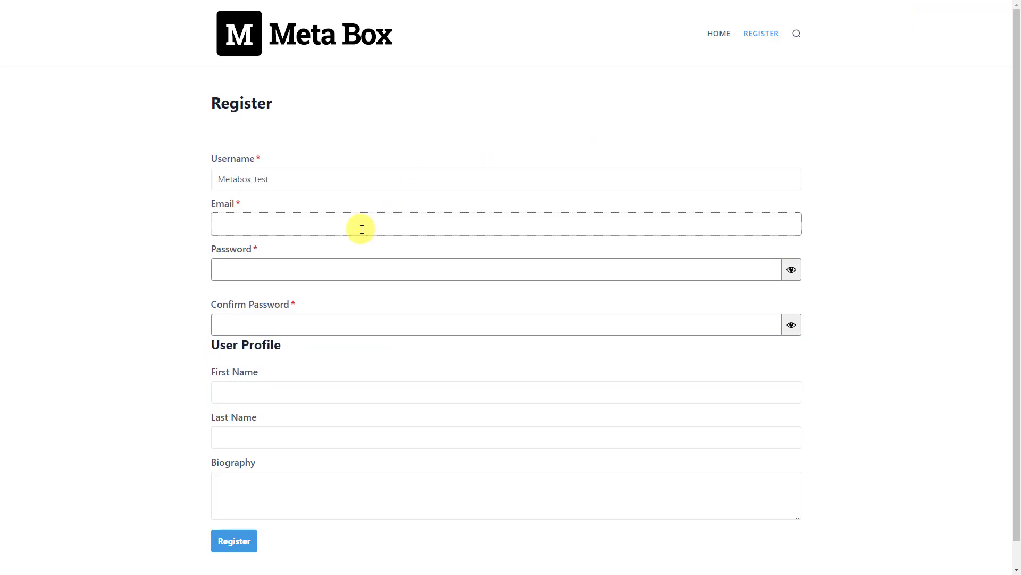
{"action": "left_click", "coordinate": [340, 271]}
{"action": "type", "text": "••••••••••••••"}
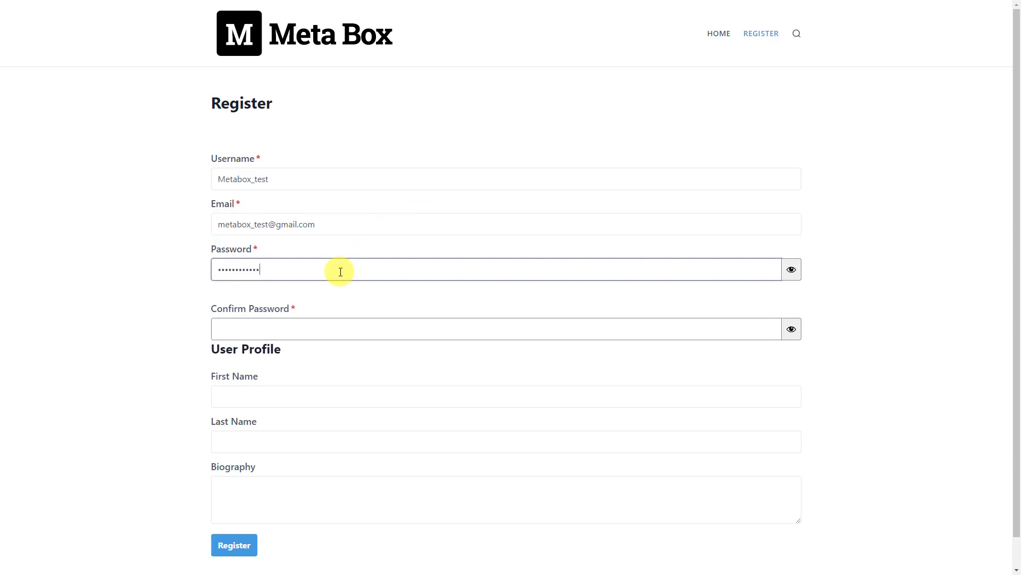
{"action": "left_click", "coordinate": [314, 329]}
{"action": "type", "text": "••••••••••••••"}
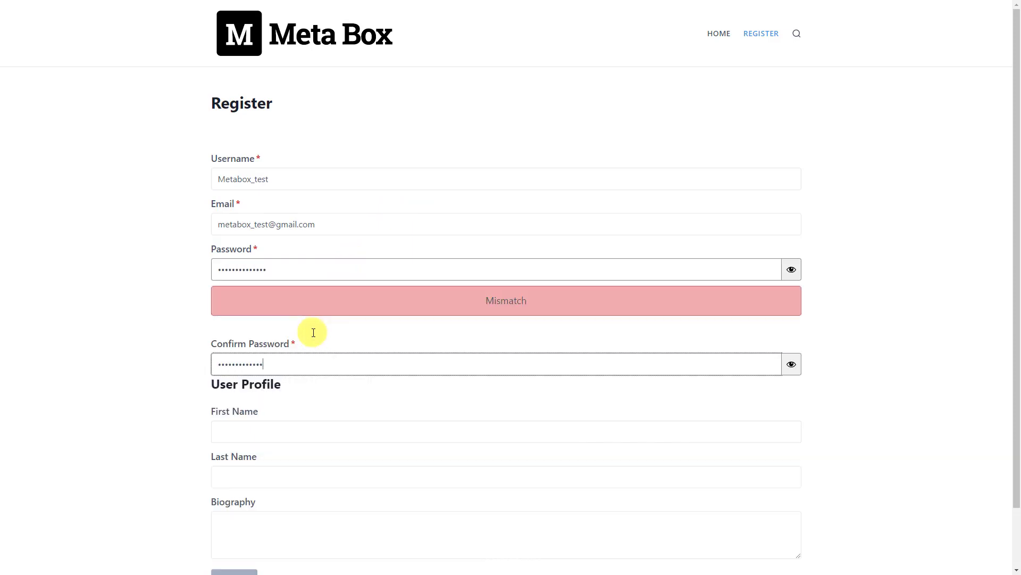
Fill in the first name, last name and pasted biography, then submit the registration
{"action": "left_click", "coordinate": [298, 434]}
{"action": "type", "text": "Meta Box"}
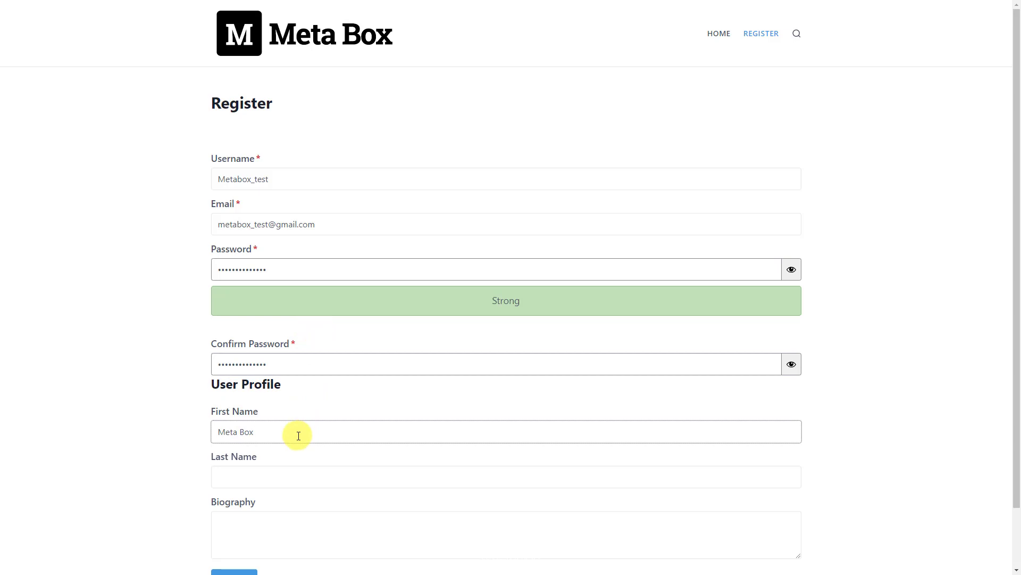
{"action": "left_click", "coordinate": [306, 478]}
{"action": "type", "text": "Test"}
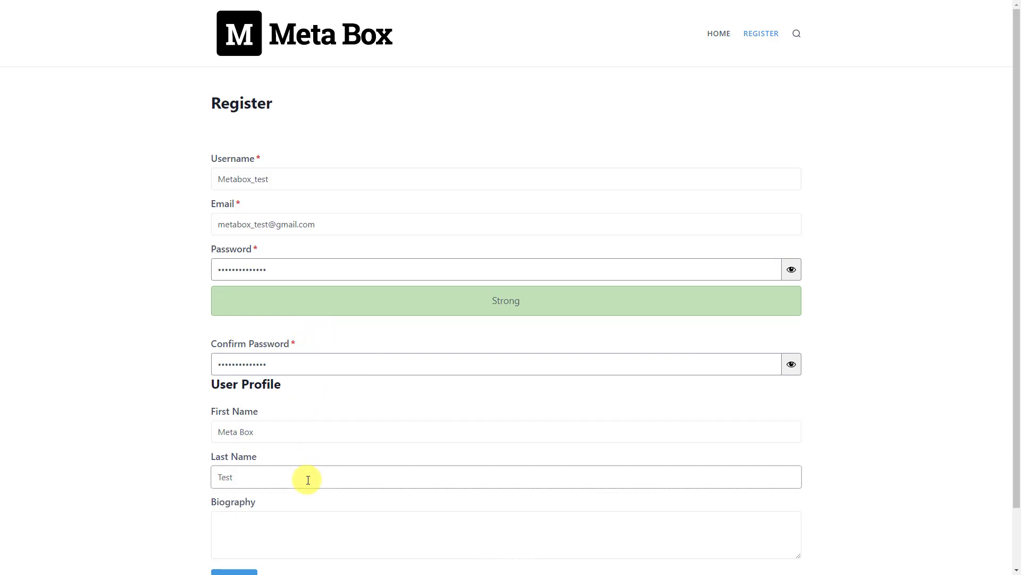
{"action": "scroll", "coordinate": [319, 476], "scroll_direction": "down", "scroll_amount": 1}
{"action": "left_click", "coordinate": [346, 473]}
{"action": "type", "text": "A WordPress Custom Fields Plugin"}
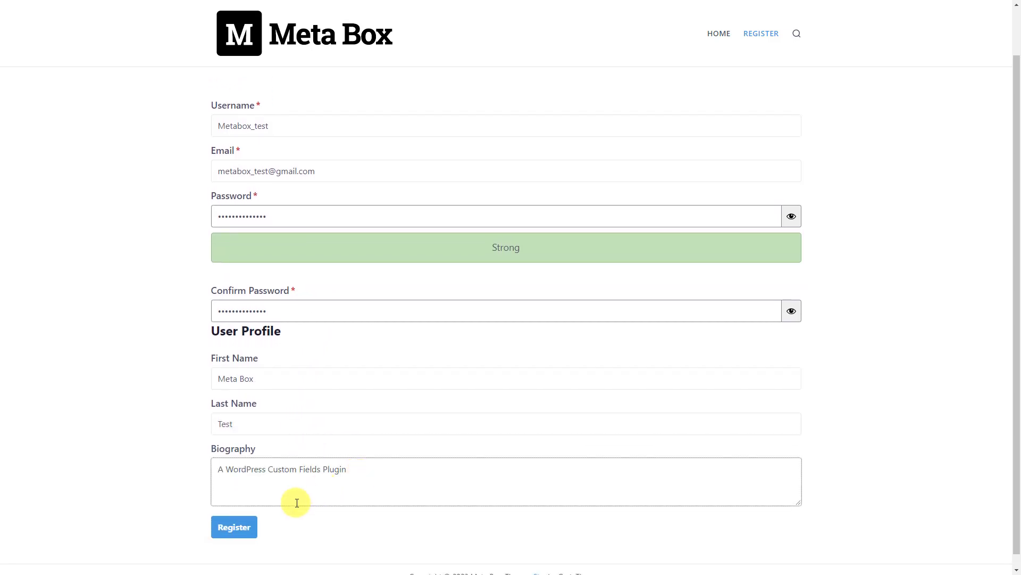
{"action": "left_click", "coordinate": [234, 527]}
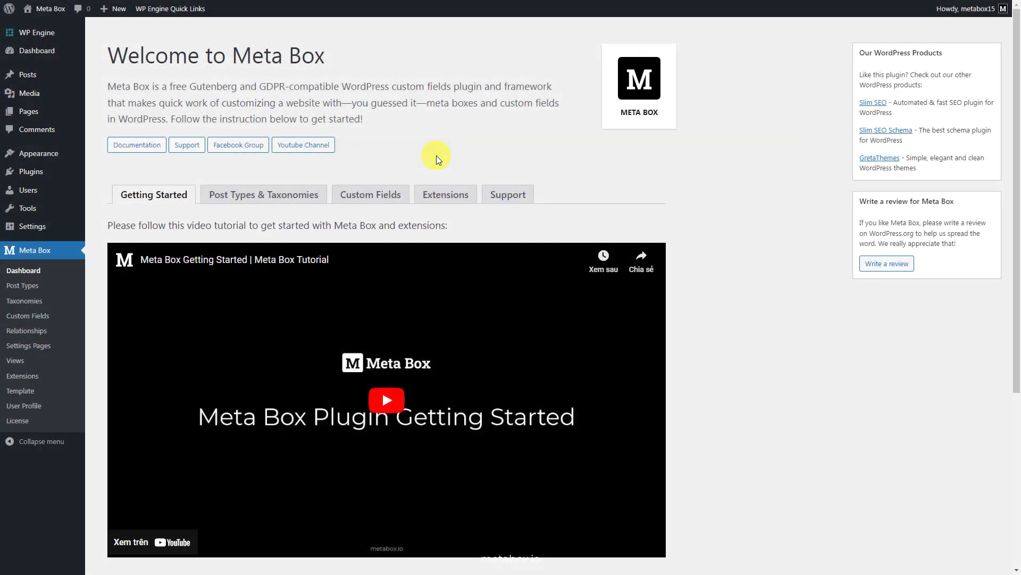
Open the newly registered subscriber from All Users and scroll to its Name and User Profile fields
{"action": "mouse_move", "coordinate": [41, 192]}
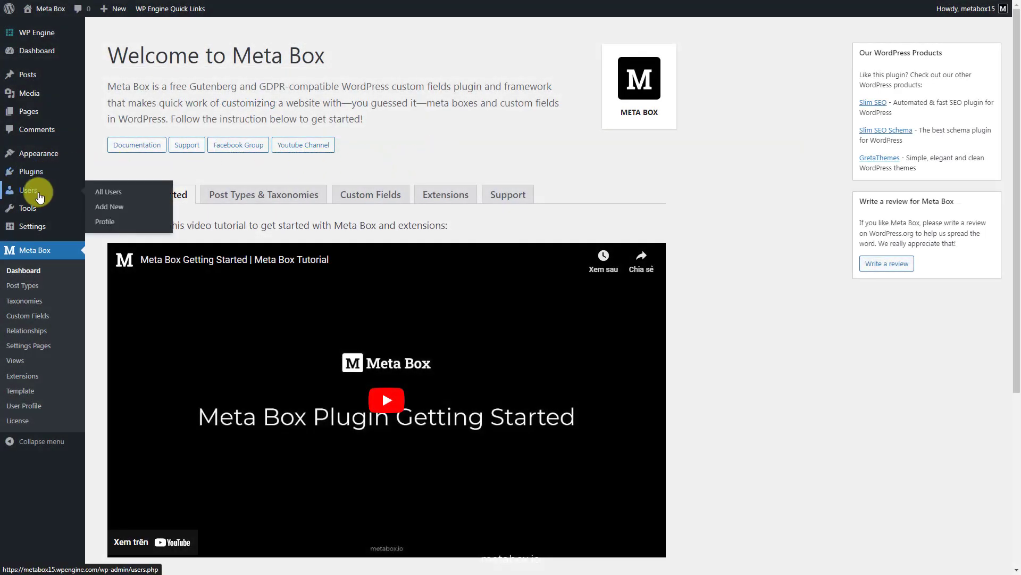
{"action": "left_click", "coordinate": [117, 197]}
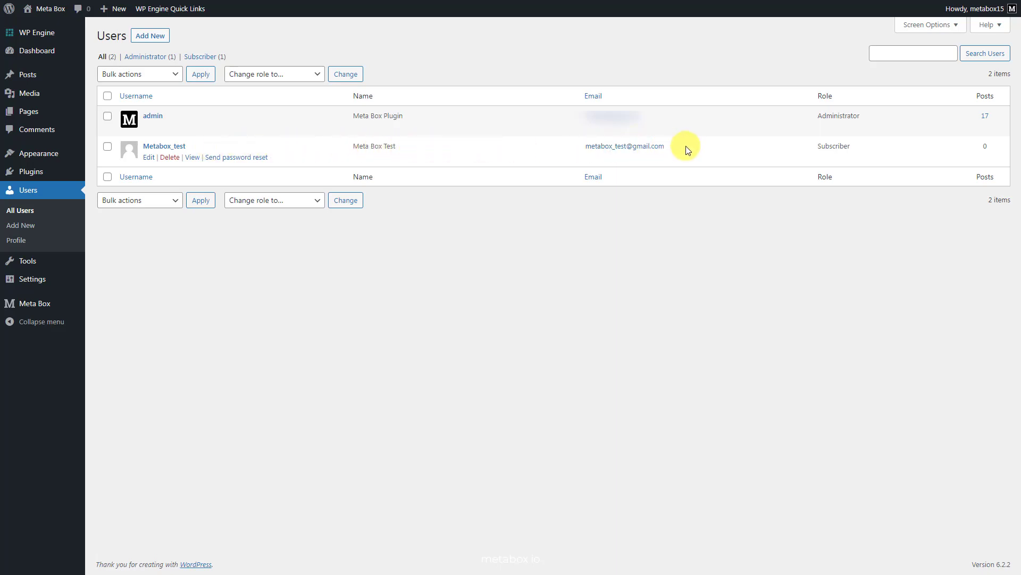
{"action": "left_click", "coordinate": [176, 148]}
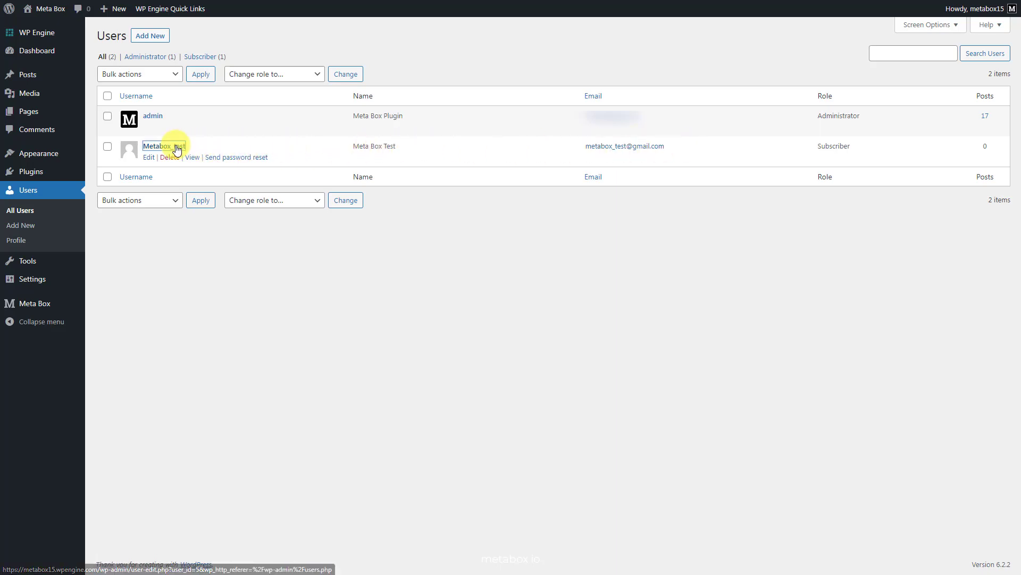
{"action": "scroll", "coordinate": [174, 148], "scroll_direction": "down", "scroll_amount": 2}
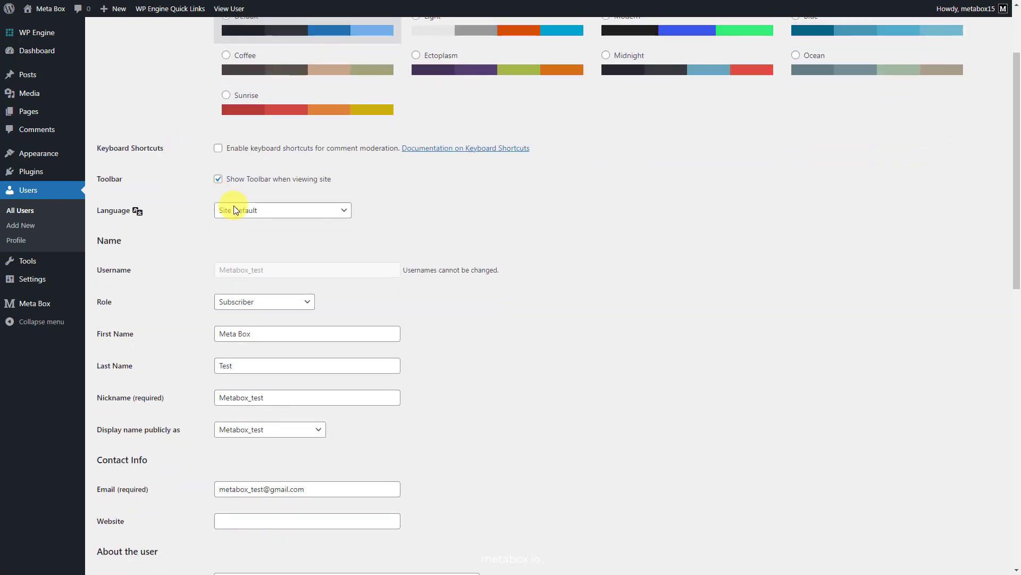
{"action": "scroll", "coordinate": [422, 365], "scroll_direction": "down", "scroll_amount": 13}
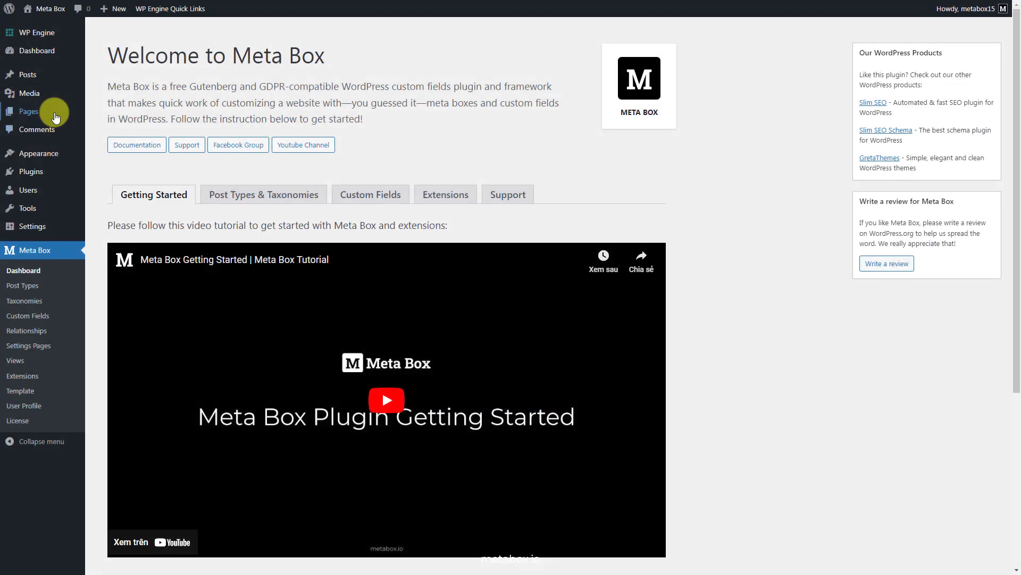
Start a new page titled 'My Account' and insert an Edit Profile Form block
{"action": "mouse_move", "coordinate": [54, 113]}
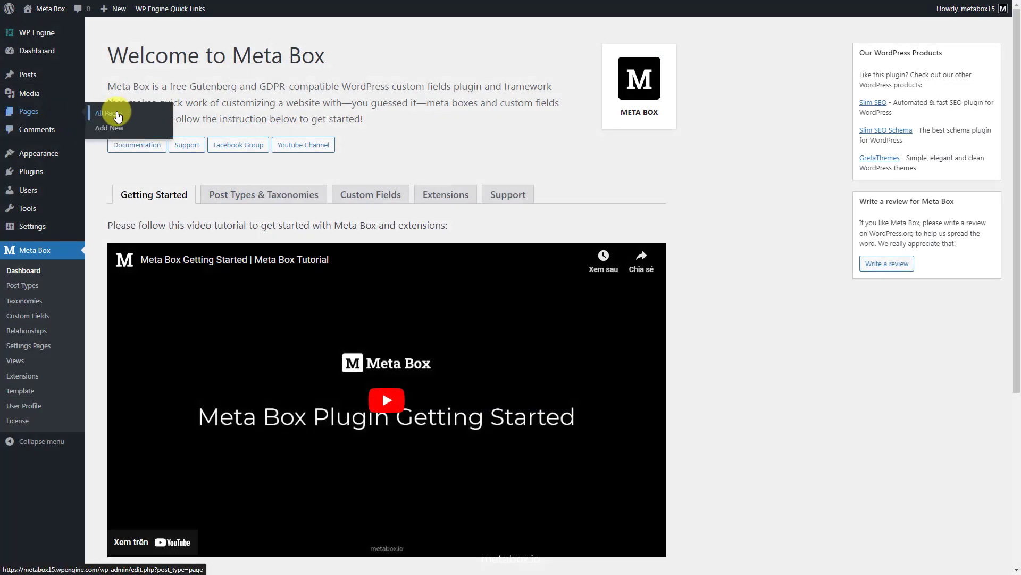
{"action": "left_click", "coordinate": [122, 130]}
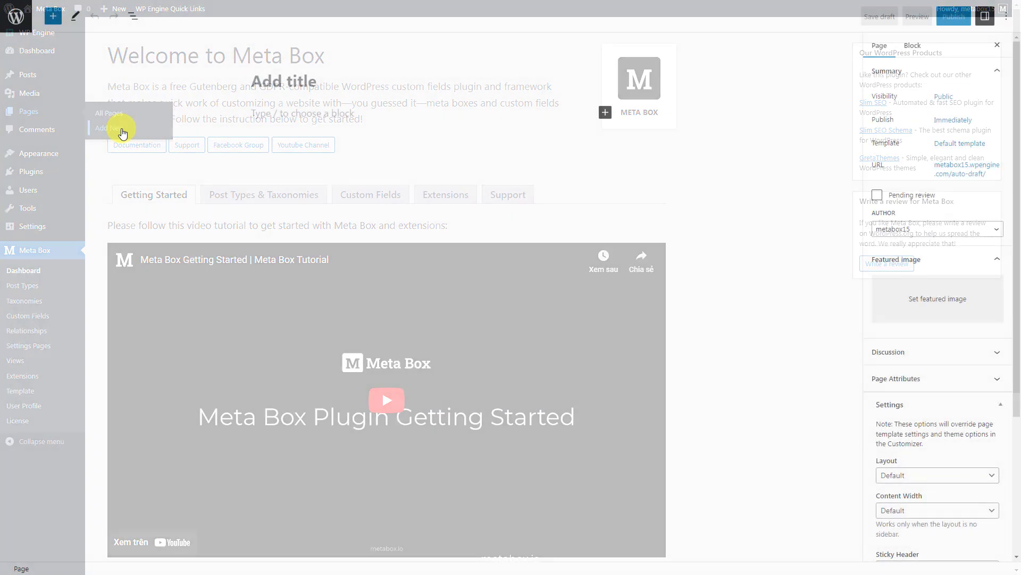
{"action": "type", "text": "My Account"}
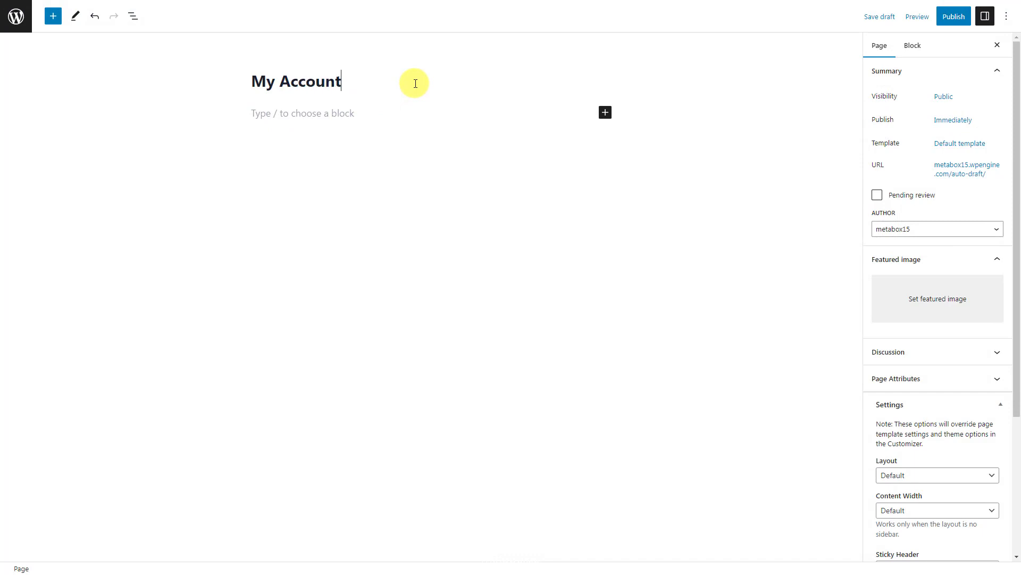
{"action": "left_click", "coordinate": [605, 113]}
{"action": "type", "text": "profile"}
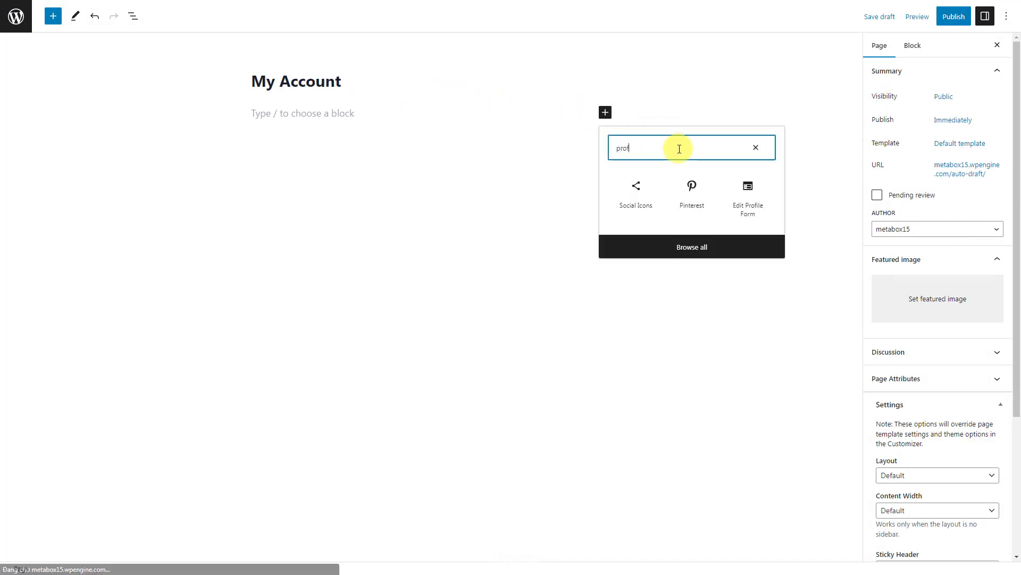
{"action": "left_click", "coordinate": [762, 197]}
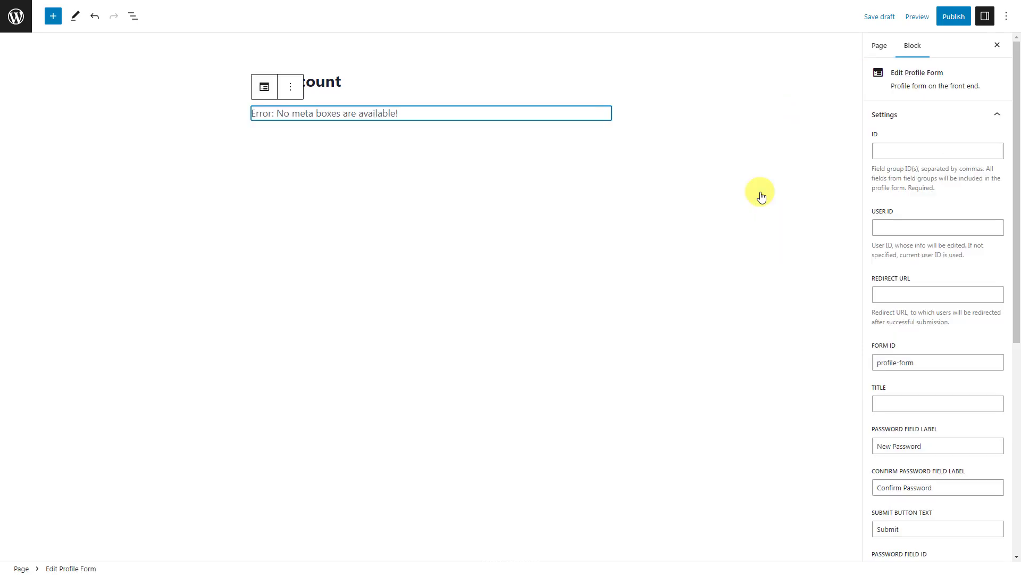
Set the form ID to user-profile and the submit button text to 'Update', then publish
{"action": "left_click", "coordinate": [946, 151]}
{"action": "type", "text": "user-profile"}
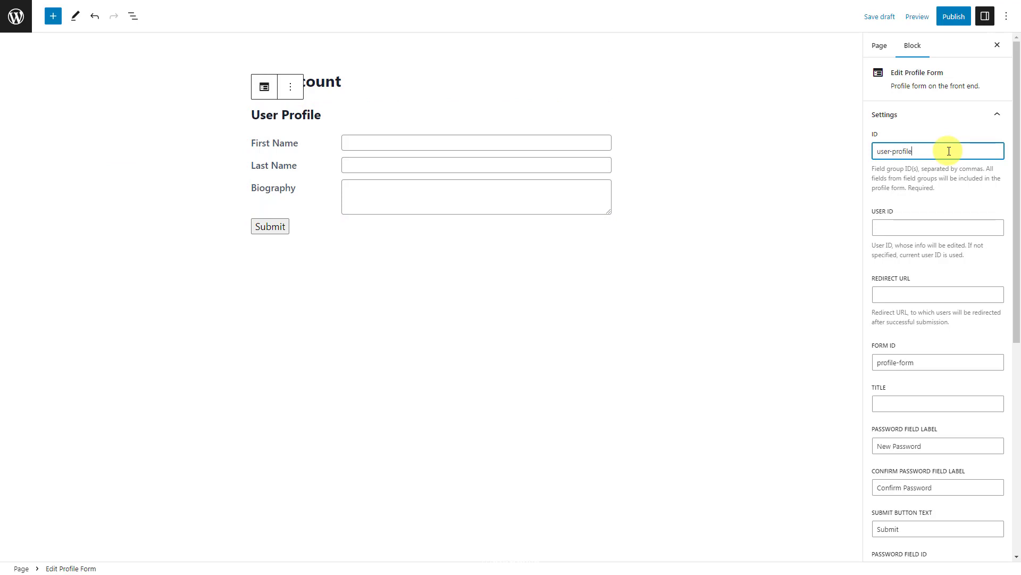
{"action": "scroll", "coordinate": [949, 151], "scroll_direction": "down", "scroll_amount": 4}
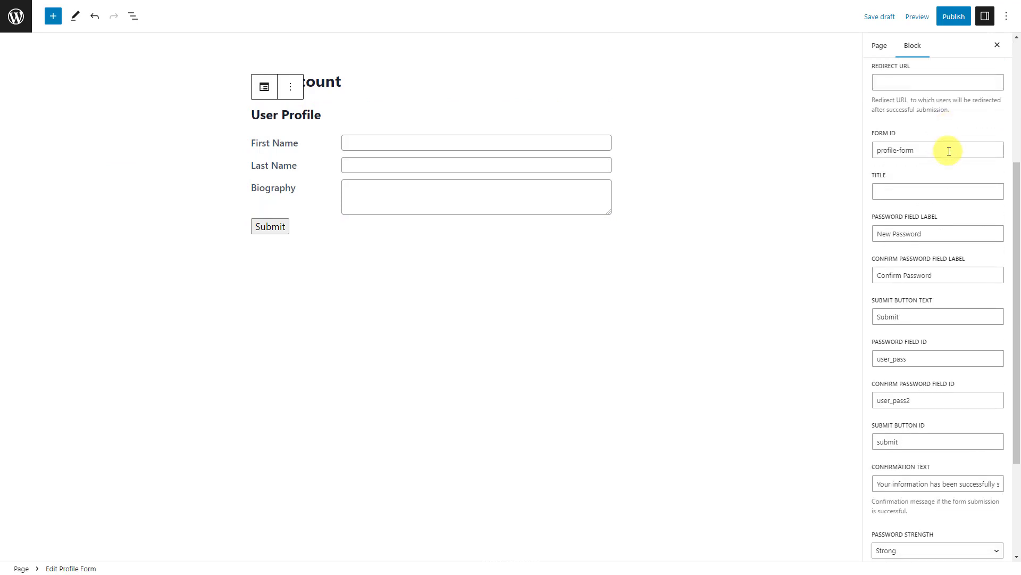
{"action": "left_click", "coordinate": [948, 319]}
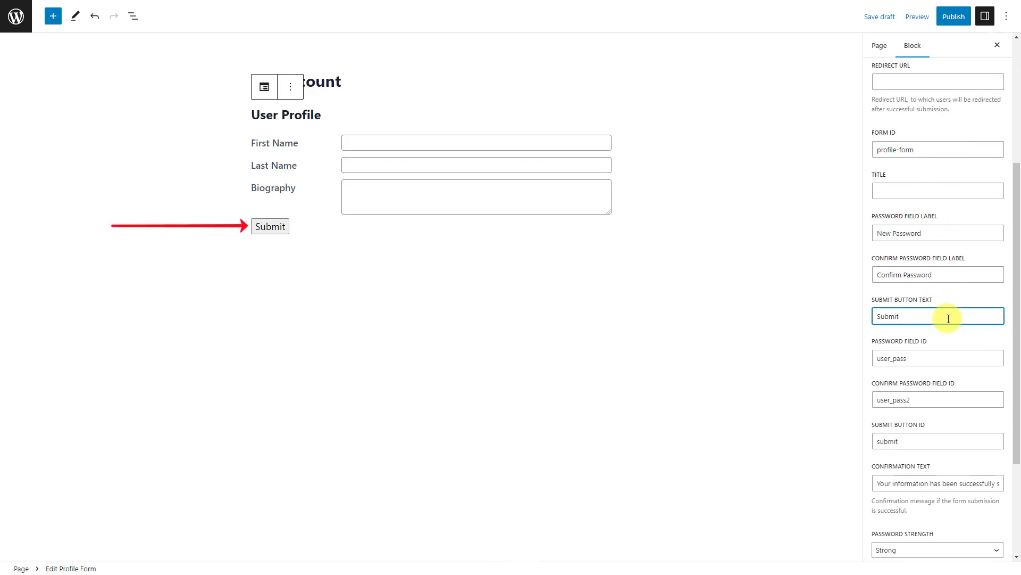
{"action": "key", "text": "ctrl+a"}
{"action": "type", "text": "Update"}
{"action": "scroll", "coordinate": [949, 319], "scroll_direction": "up", "scroll_amount": 4}
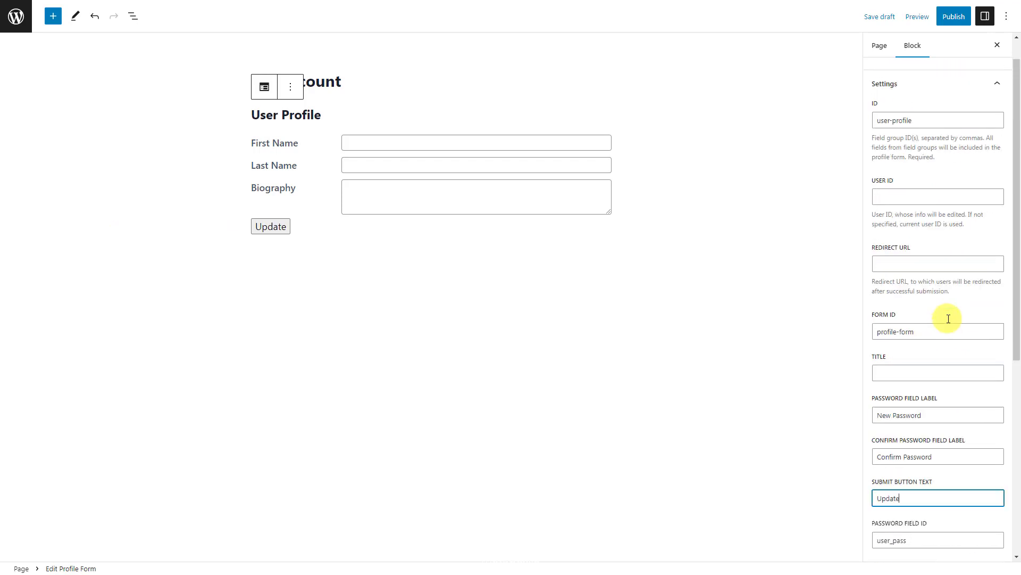
{"action": "left_click", "coordinate": [953, 16]}
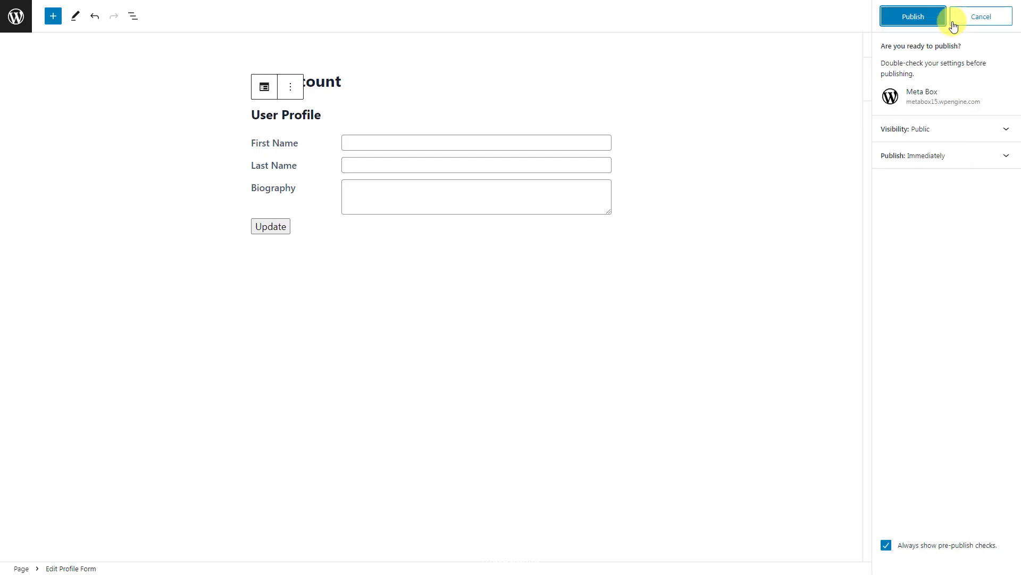
{"action": "left_click", "coordinate": [935, 20]}
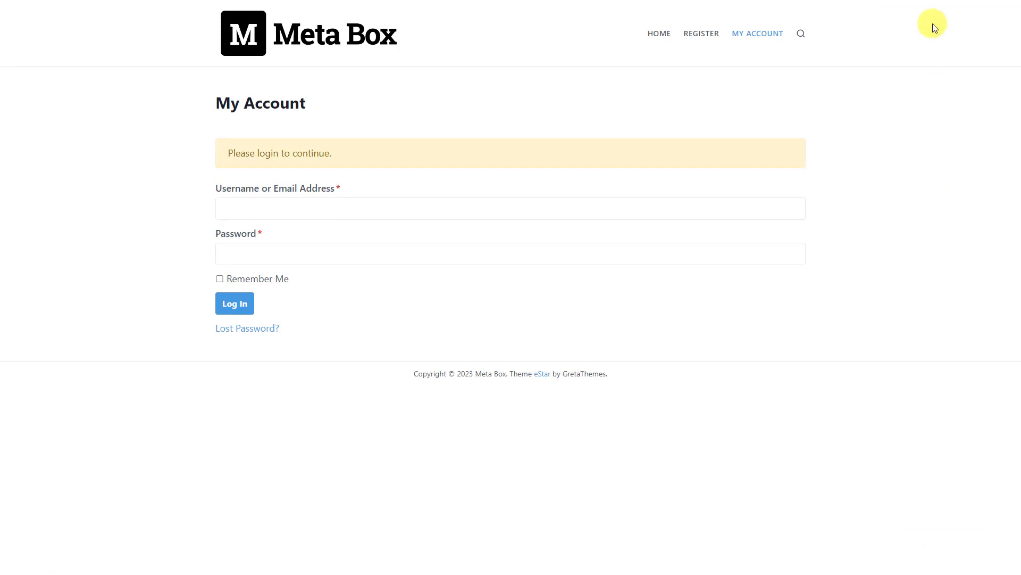
Log in on the My Account page with the test username and password, with Remember Me ticked
{"action": "left_click", "coordinate": [503, 203]}
{"action": "type", "text": "Metabox_test"}
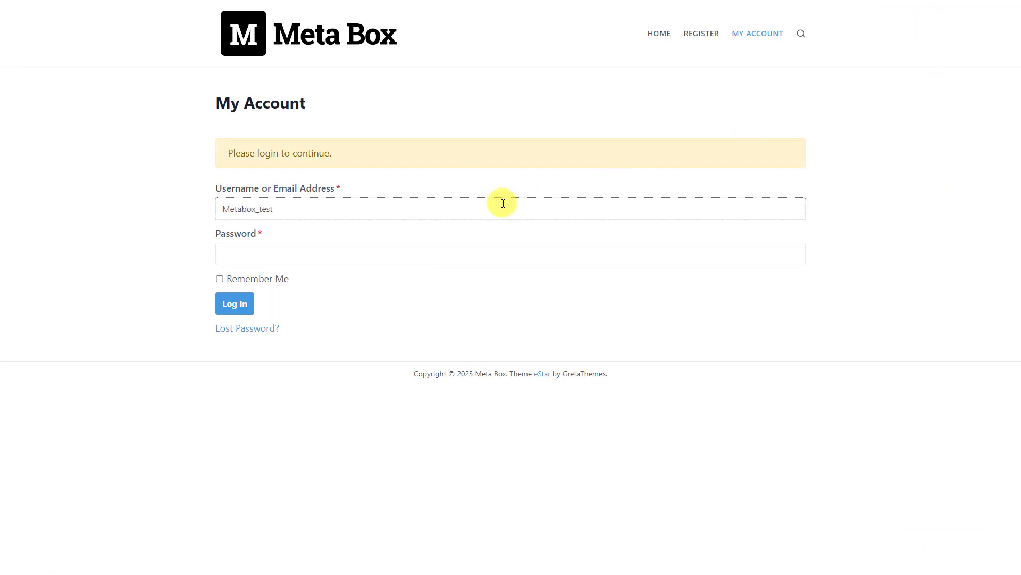
{"action": "left_click", "coordinate": [480, 252]}
{"action": "type", "text": "••••••••••••"}
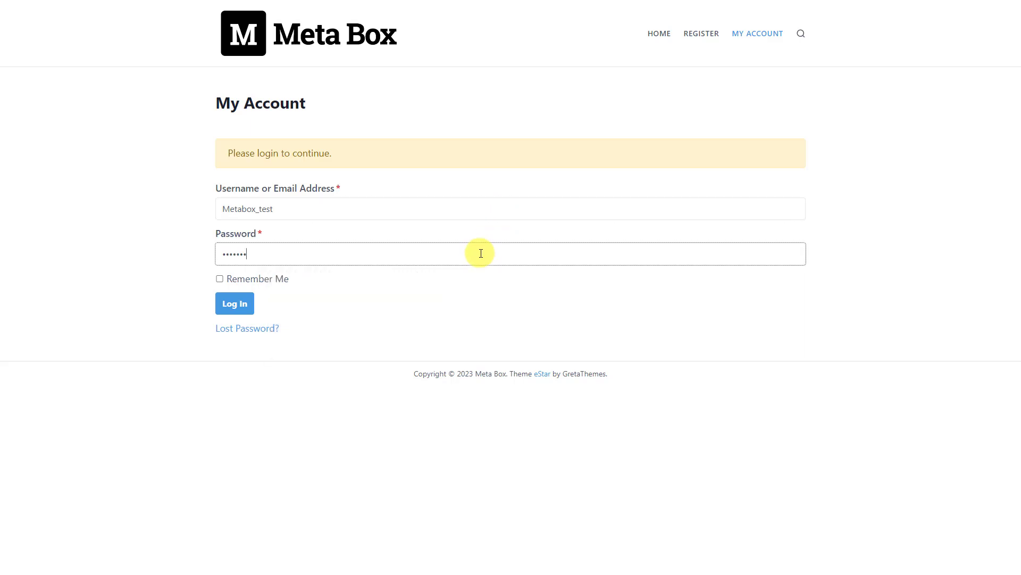
{"action": "type", "text": "••"}
{"action": "left_click", "coordinate": [220, 279]}
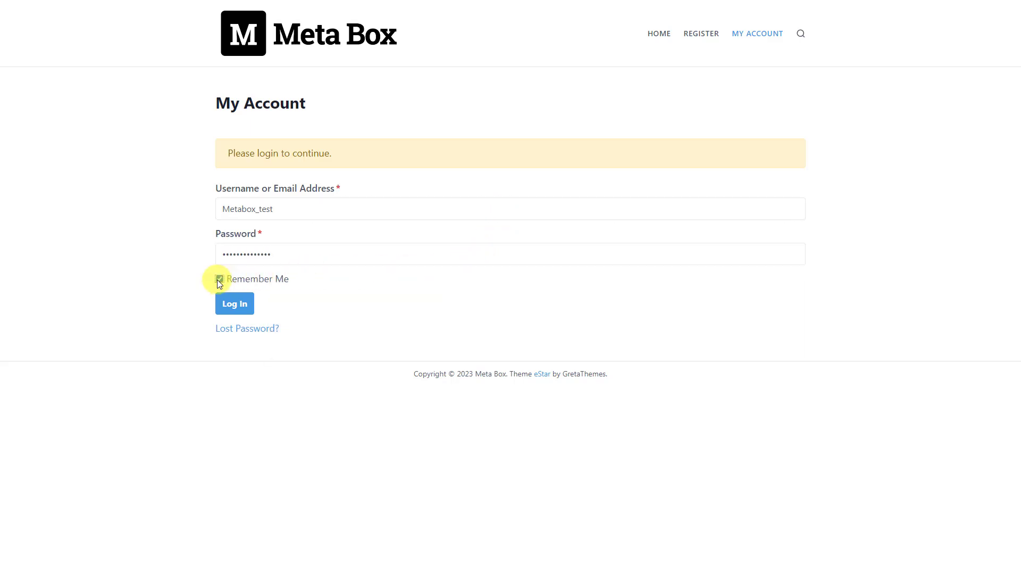
{"action": "left_click", "coordinate": [235, 303]}
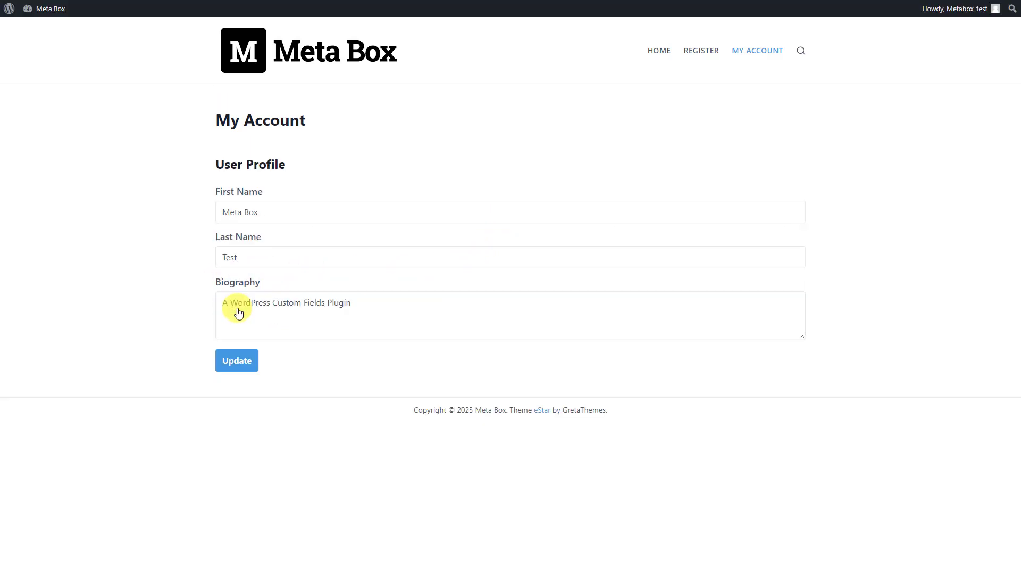
Check the profile form shows the user's first name, last name and biography
{"action": "left_click", "coordinate": [344, 211]}
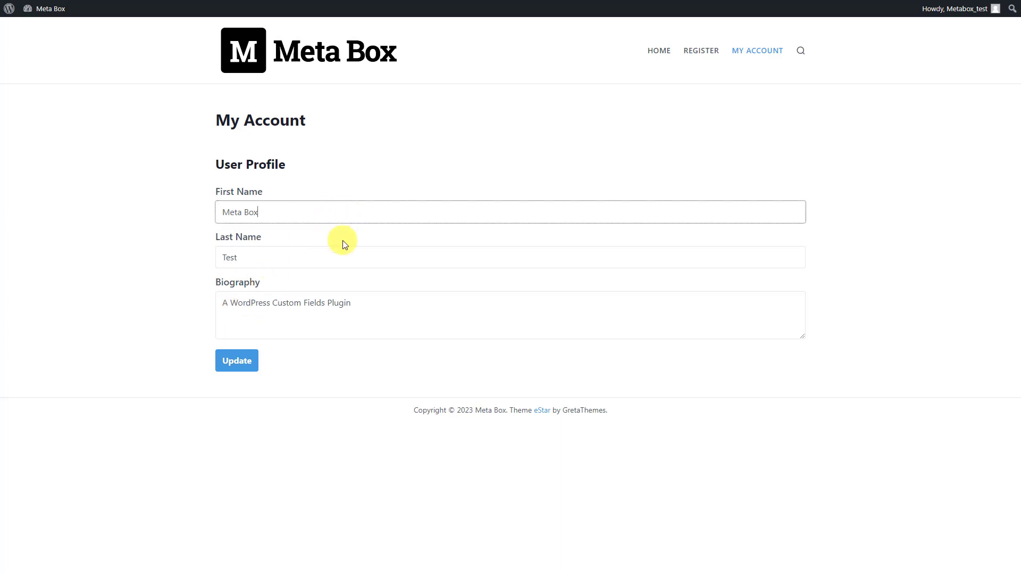
{"action": "left_click", "coordinate": [340, 256]}
{"action": "left_click", "coordinate": [399, 303]}
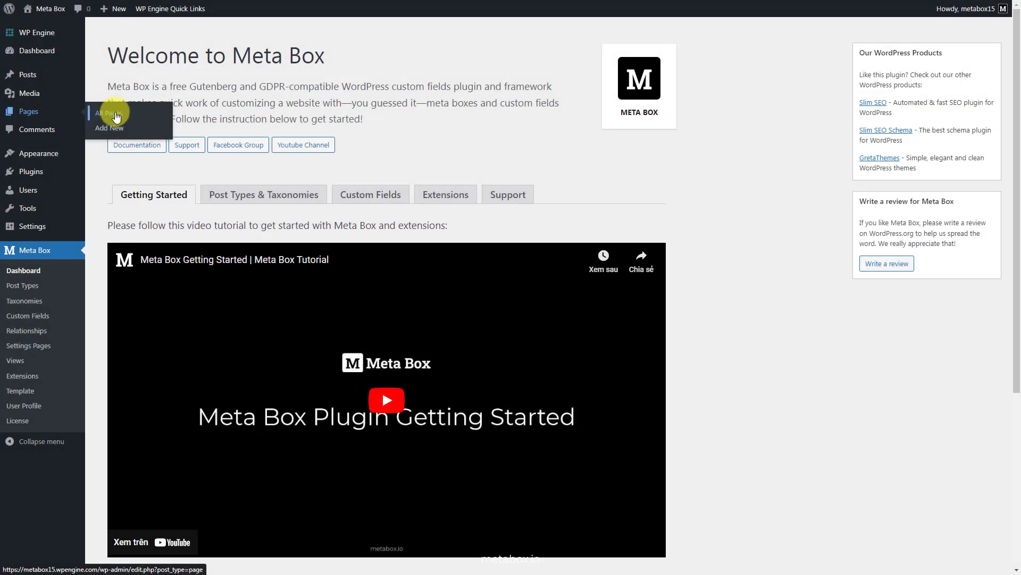
Create a new page titled 'Submit A Post' and insert a Submission Form block
{"action": "left_click", "coordinate": [109, 129]}
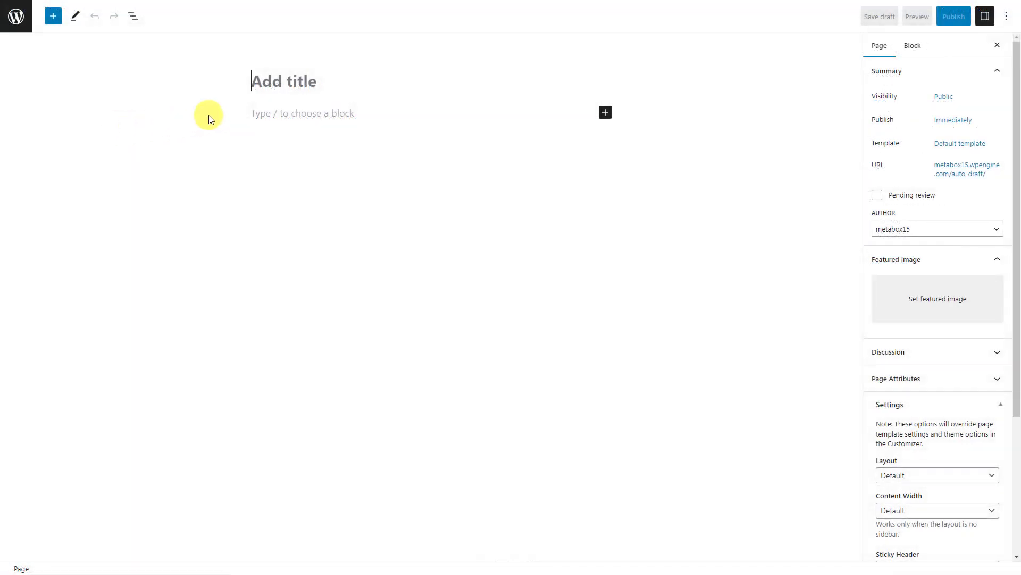
{"action": "type", "text": "Submit A Post"}
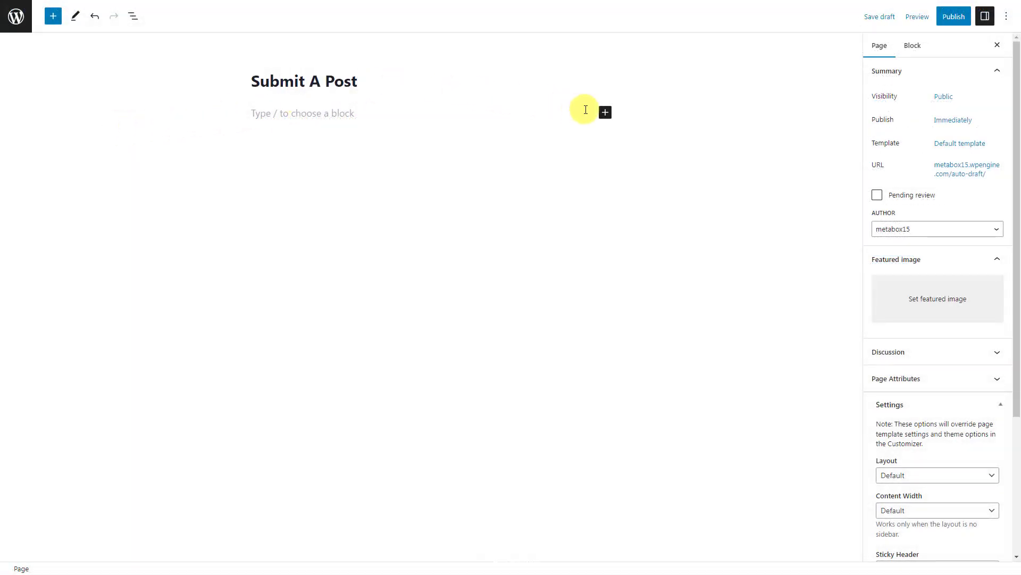
{"action": "left_click", "coordinate": [605, 112]}
{"action": "type", "text": "sub"}
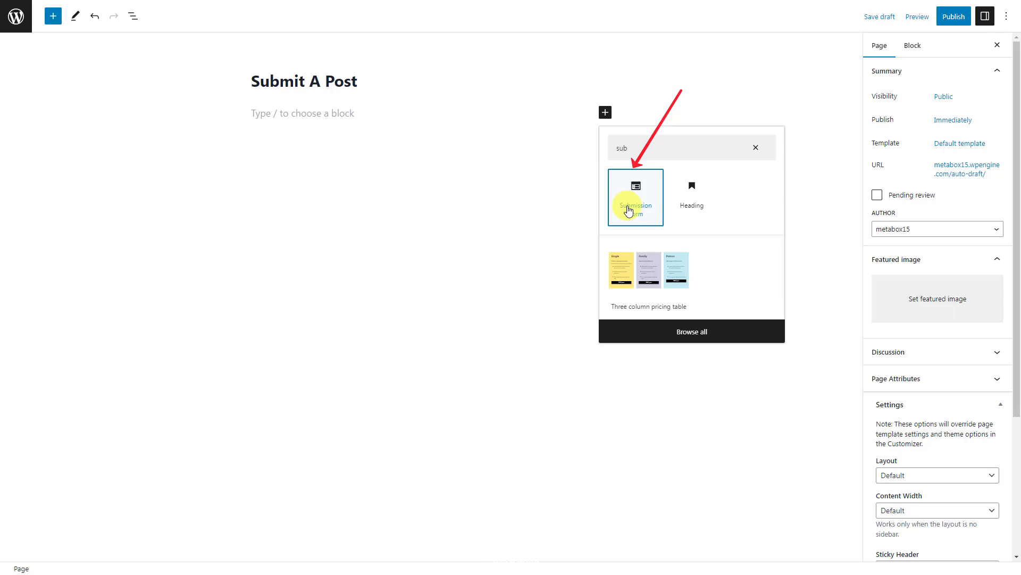
{"action": "left_click", "coordinate": [628, 210]}
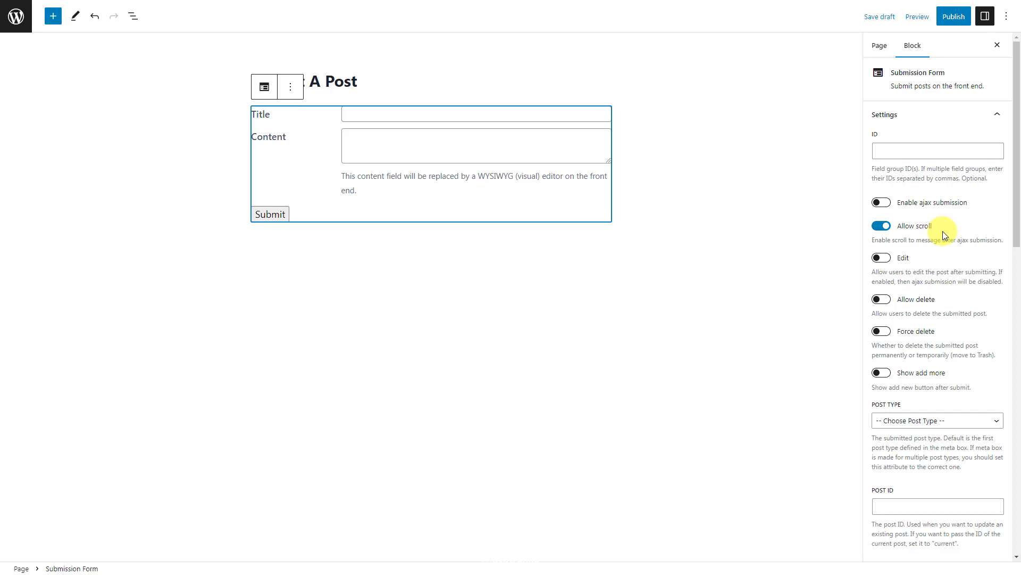
Set the Submission Form's Post Type to post and Post Status to pending, then review the Post Fields options
{"action": "scroll", "coordinate": [943, 231], "scroll_direction": "down", "scroll_amount": 3}
{"action": "left_click", "coordinate": [955, 261]}
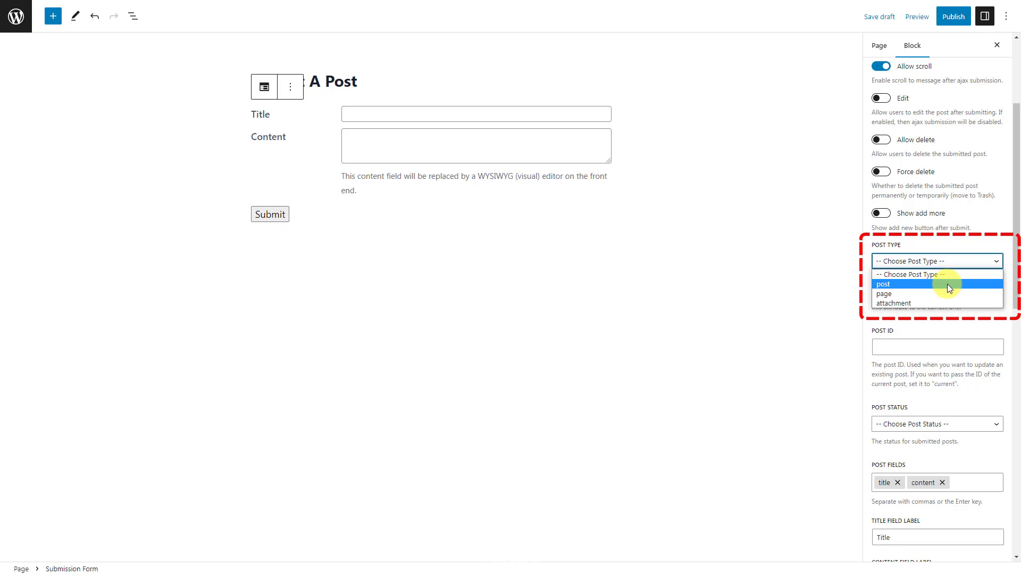
{"action": "left_click", "coordinate": [947, 283]}
{"action": "scroll", "coordinate": [949, 296], "scroll_direction": "down", "scroll_amount": 2}
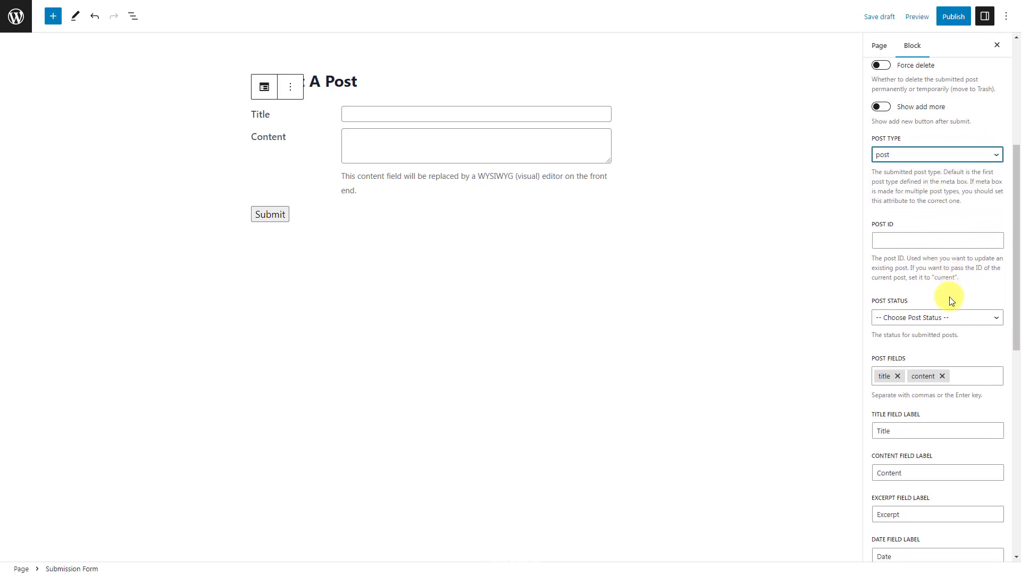
{"action": "left_click", "coordinate": [952, 317]}
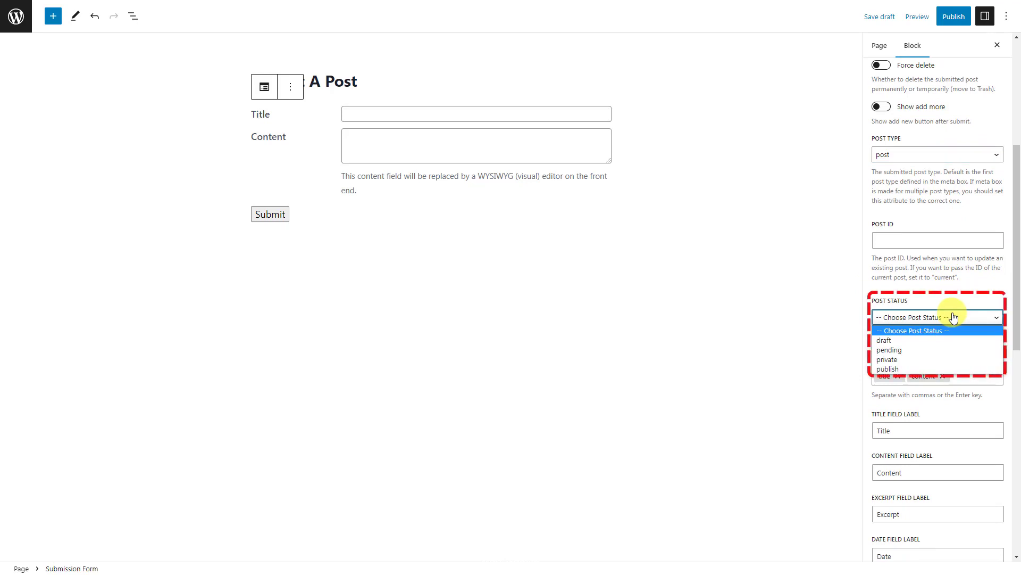
{"action": "left_click", "coordinate": [952, 349]}
{"action": "left_click", "coordinate": [964, 375]}
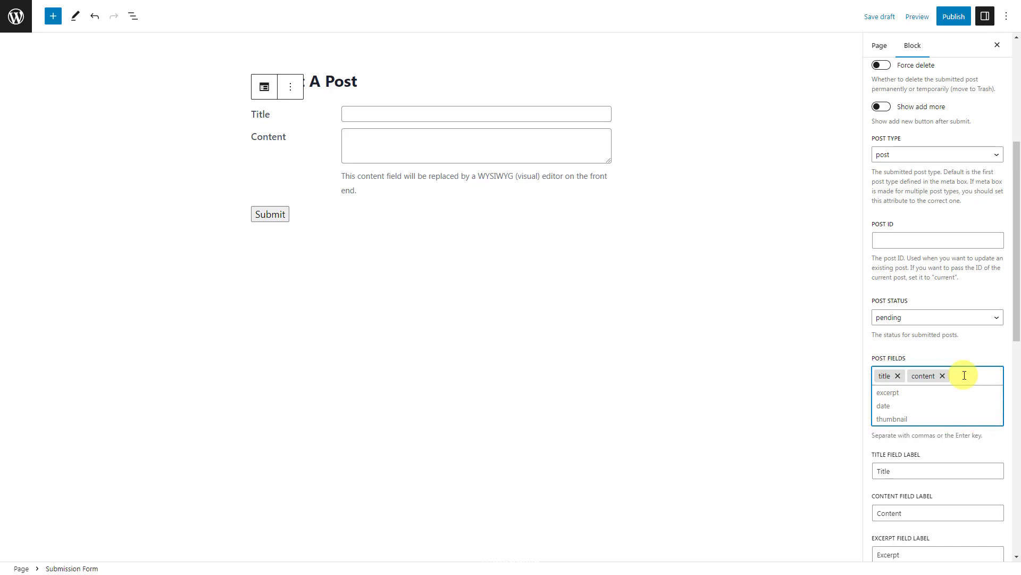
{"action": "scroll", "coordinate": [964, 375], "scroll_direction": "up", "scroll_amount": 5}
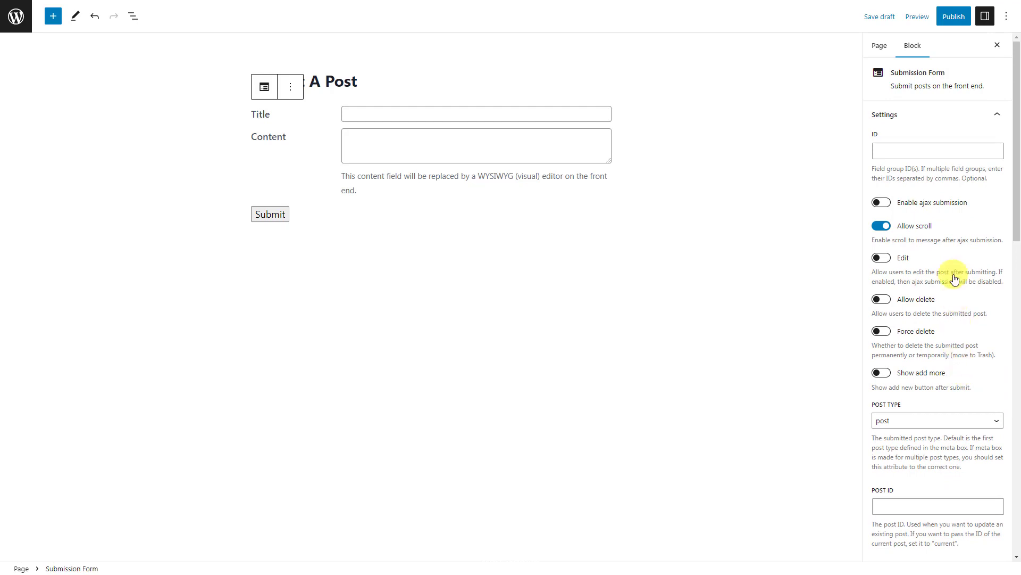